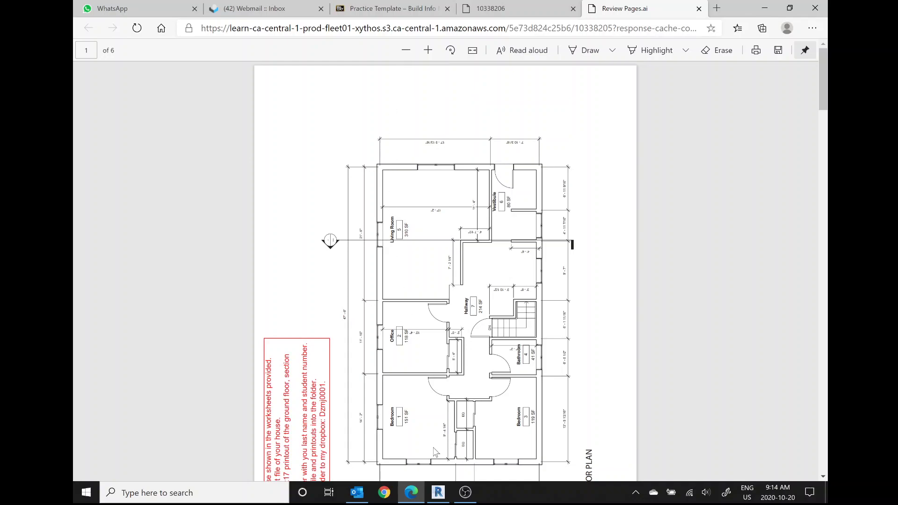
Step: Switch to the Blackboard course and open Review - Midterm with its worksheets, printouts and template
left_click(392, 8)
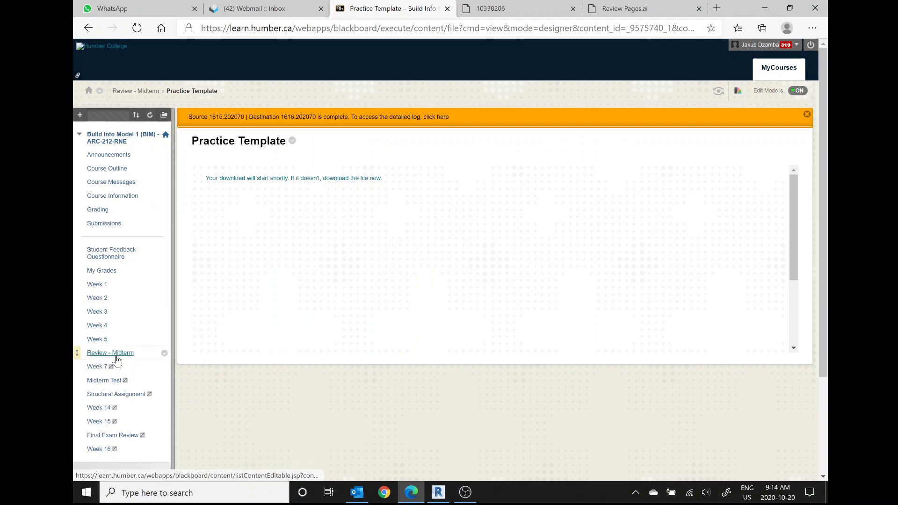
left_click(119, 356)
left_click(278, 166)
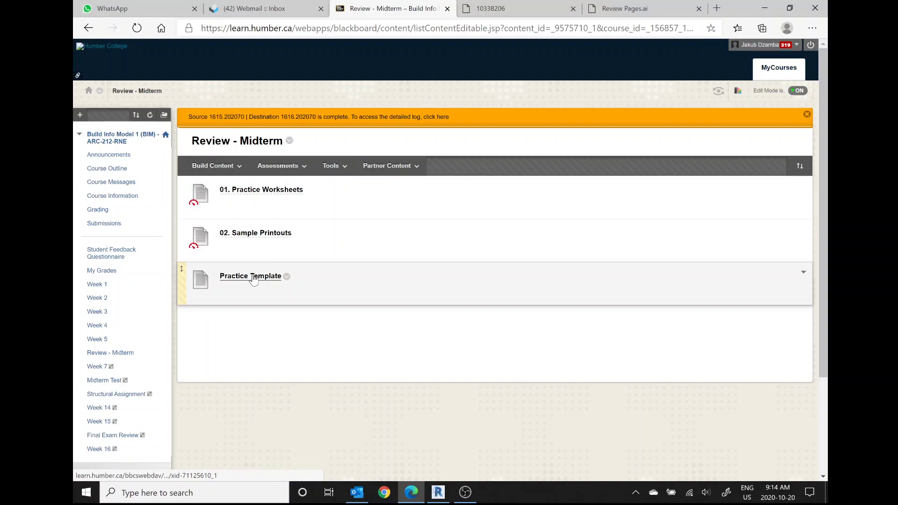
Step: Open the Review Pages worksheet PDF, return to page 1, and rotate the floor plan upright
left_click(604, 8)
scroll(804, 462, "down", 10)
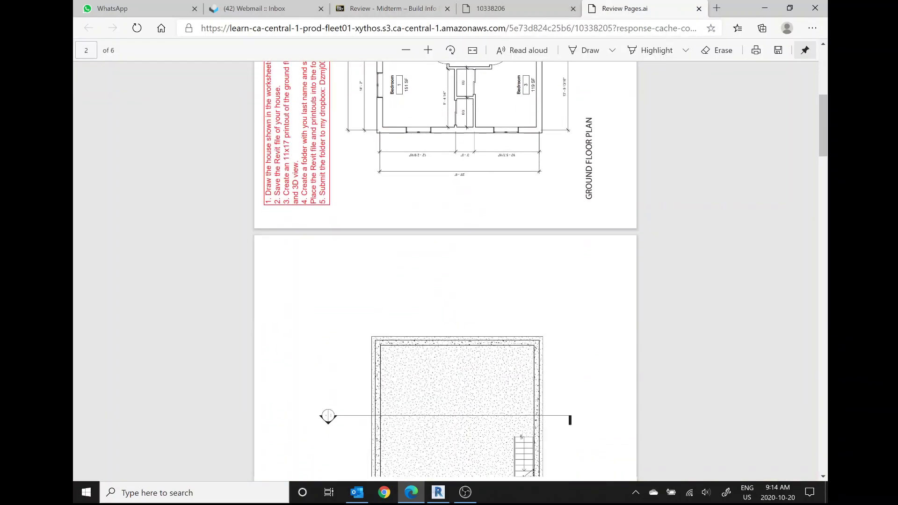
scroll(803, 462, "down", 15)
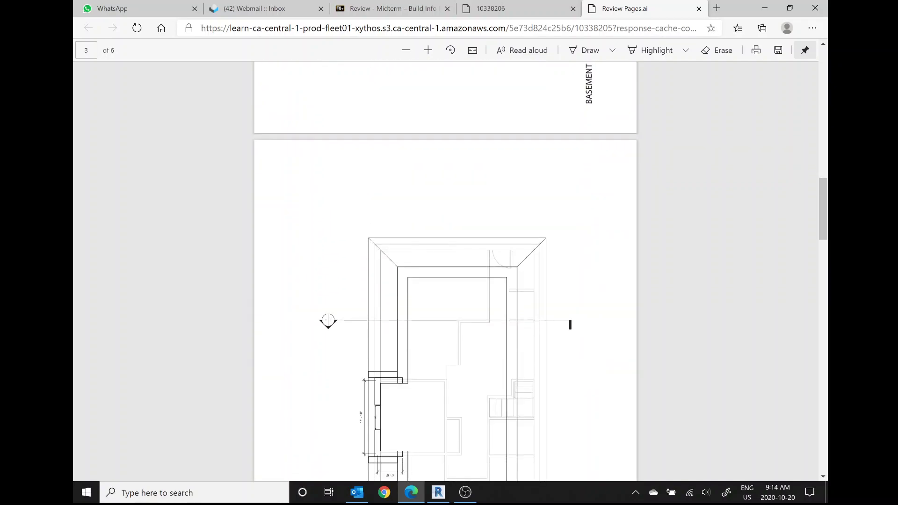
scroll(427, 206, "up", 20)
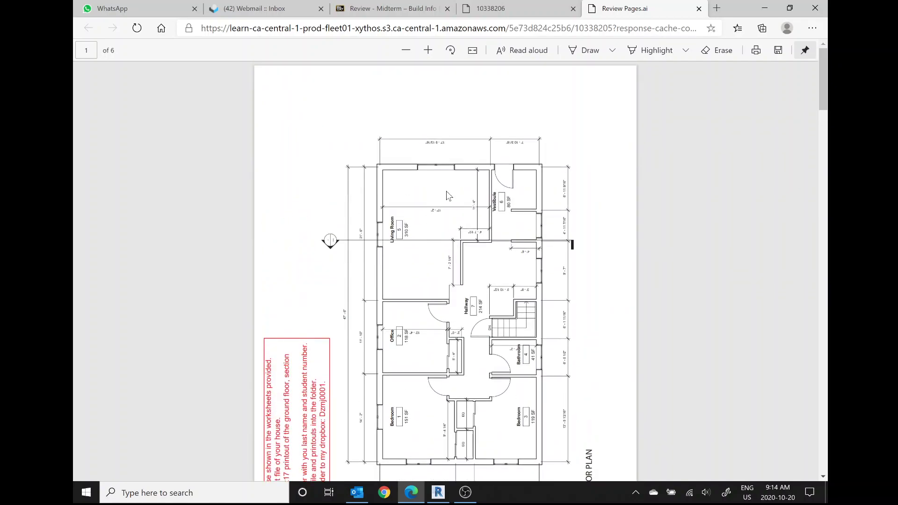
left_click(450, 51)
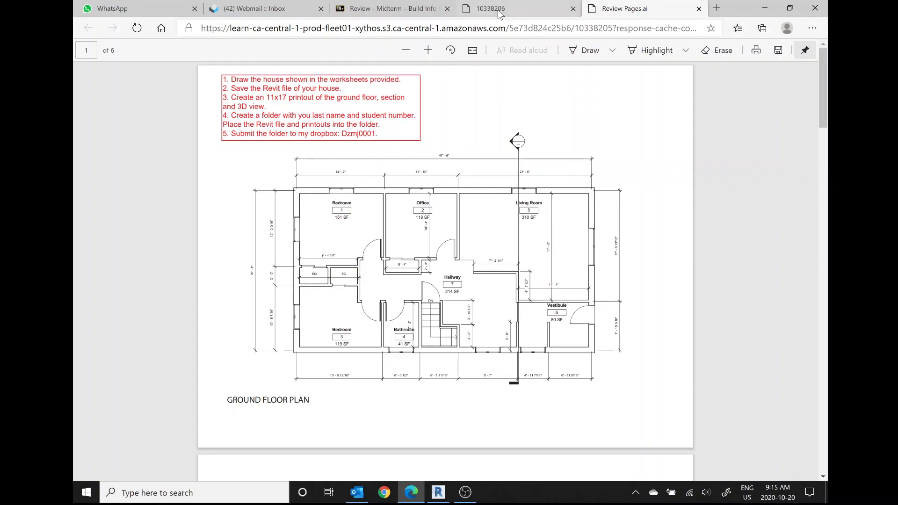
Step: Browse the three pages of the 10338206 sample printouts PDF, then return to Review - Midterm
left_click(379, 8)
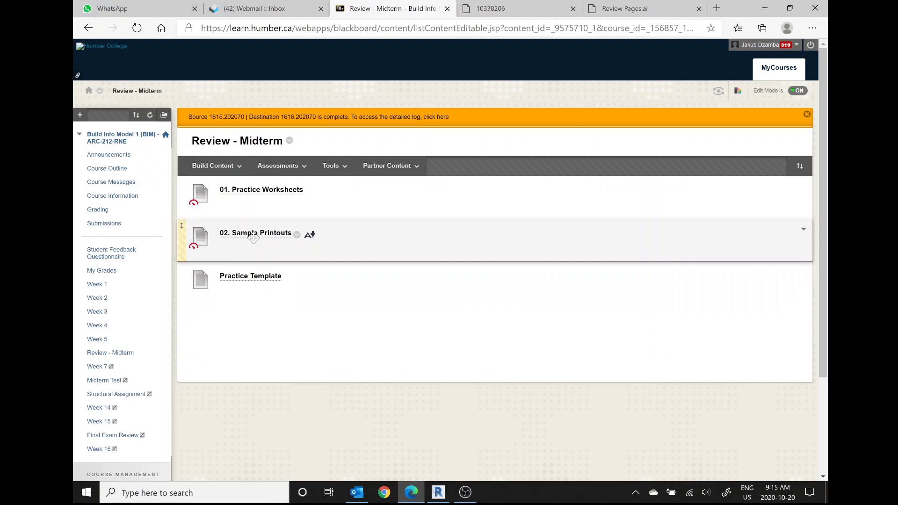
left_click(515, 9)
scroll(449, 271, "down", 5)
scroll(450, 272, "down", 12)
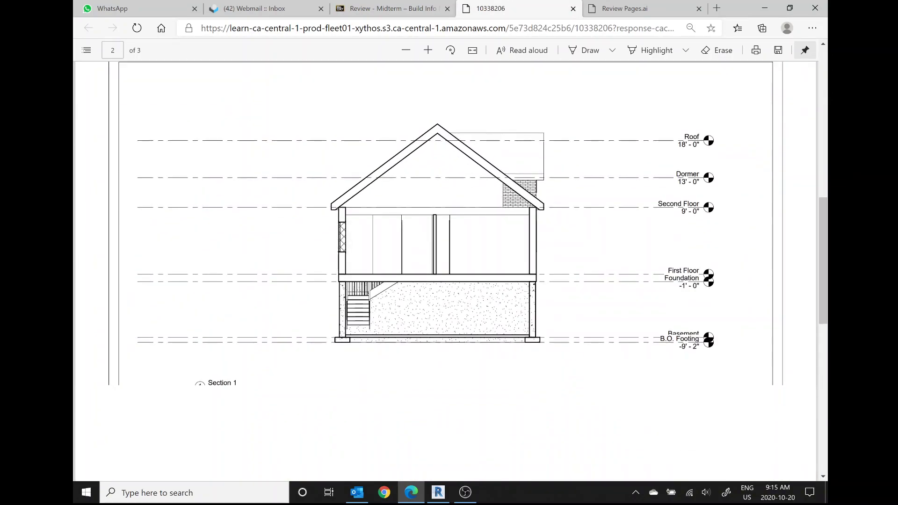
scroll(449, 272, "down", 4)
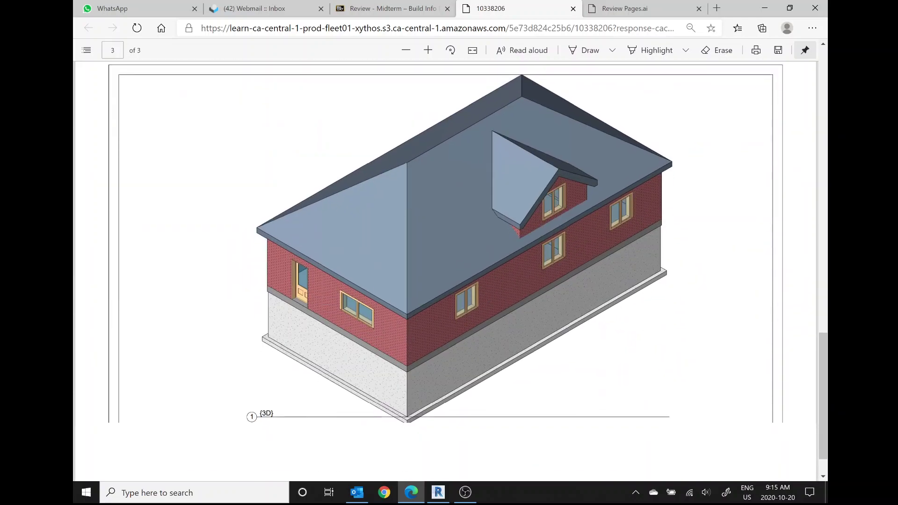
scroll(449, 272, "up", 1)
scroll(449, 271, "up", 18)
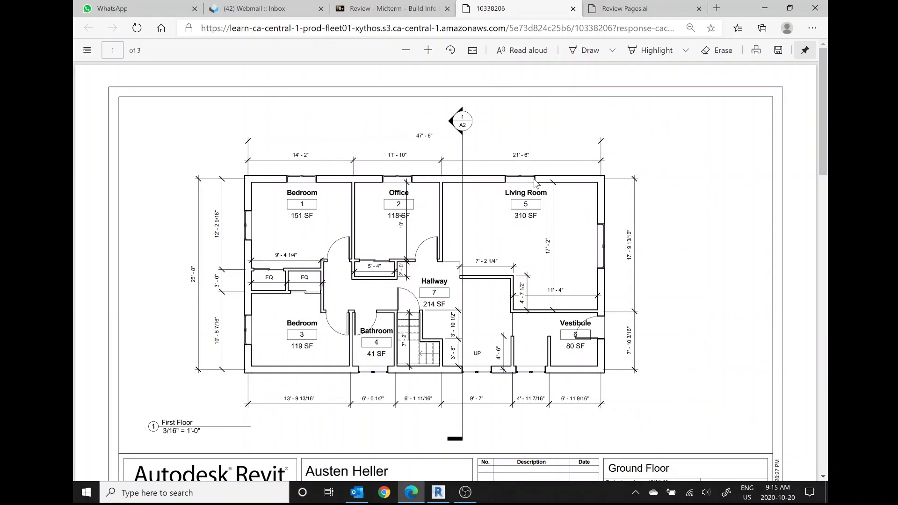
left_click(371, 6)
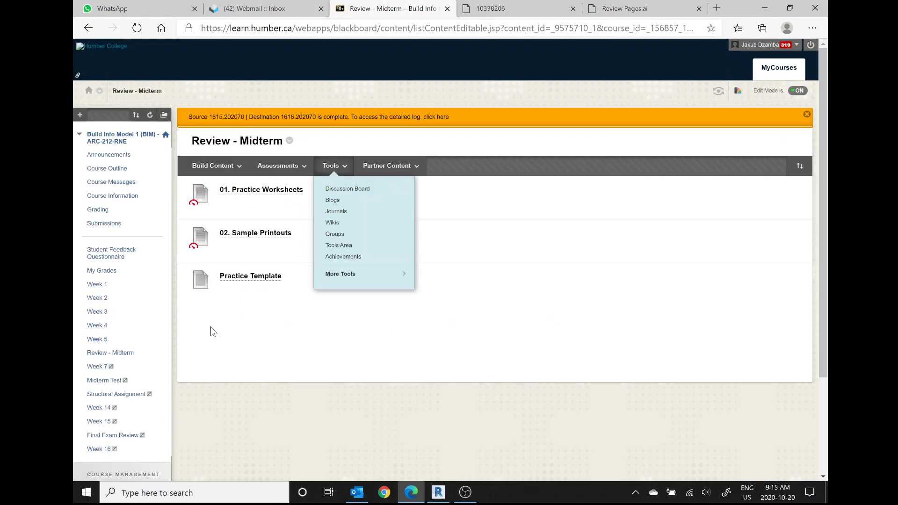
Step: Glance at the empty Revit practice template, then reopen the Review Pages worksheet in Edge
left_click(437, 493)
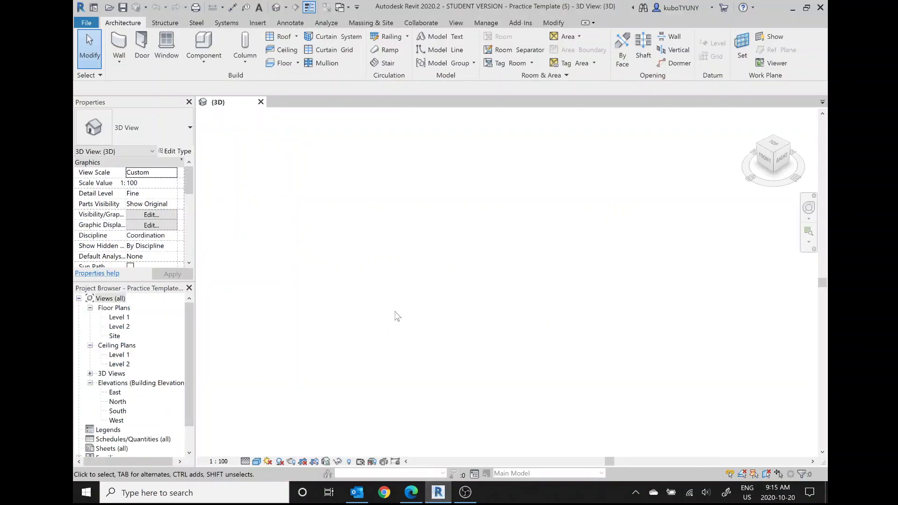
left_click(410, 491)
left_click(625, 8)
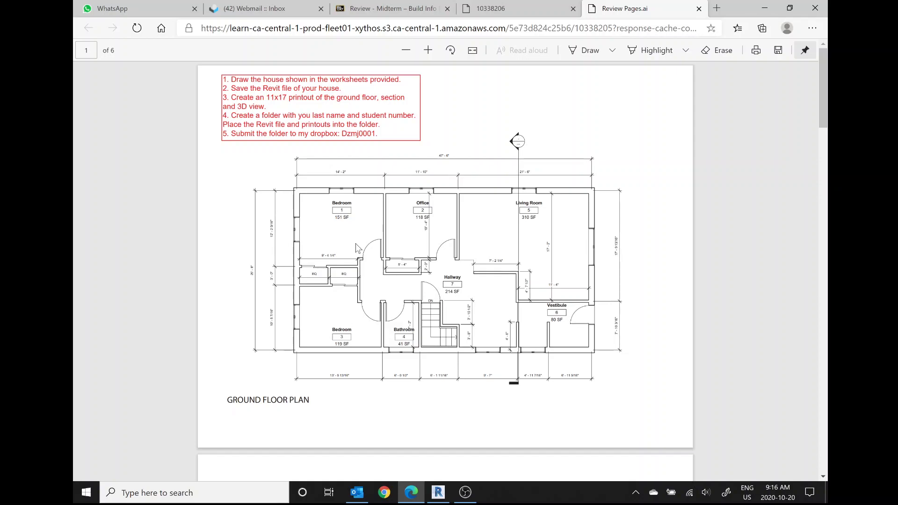
Step: Zoom into the ground floor plan so room labels and top dimensions are readable
scroll(371, 252, "up", 3, "ctrl")
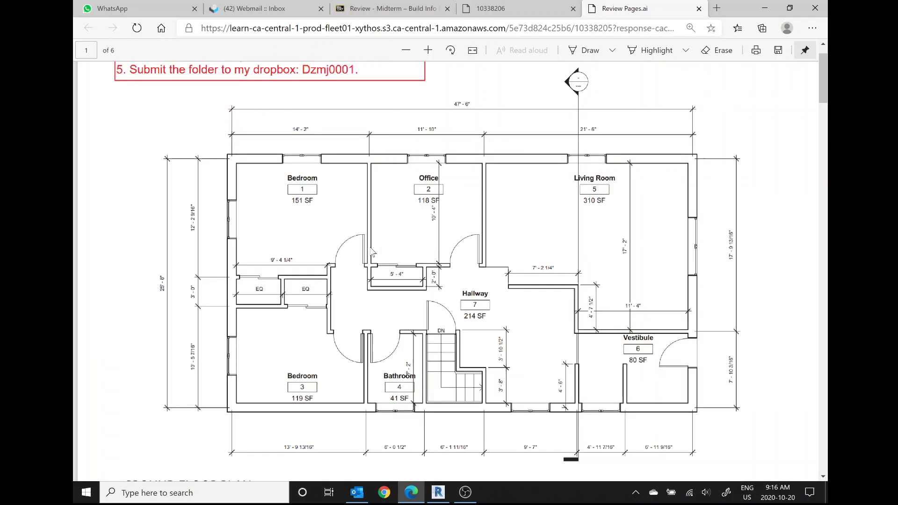
scroll(360, 172, "up", 1)
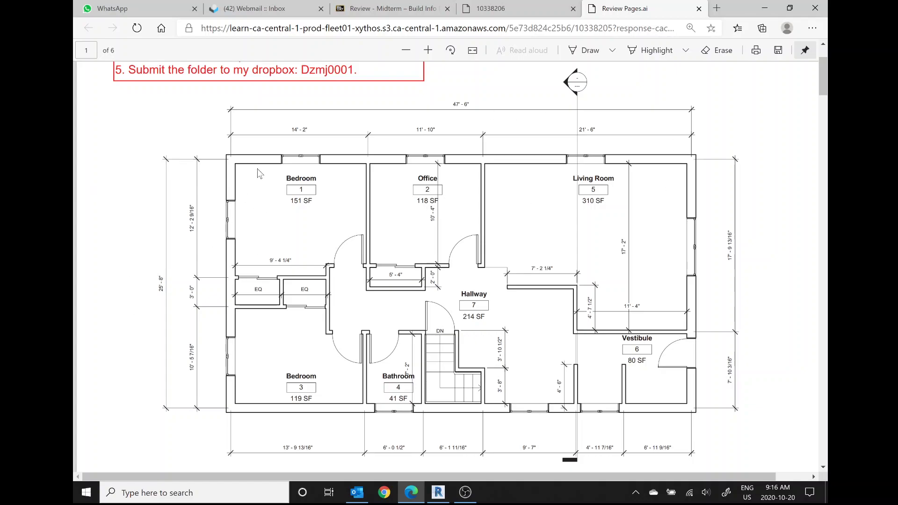
Step: Start the Wall tool with WA and open the wall type list, briefly checking the worksheet
left_click(439, 493)
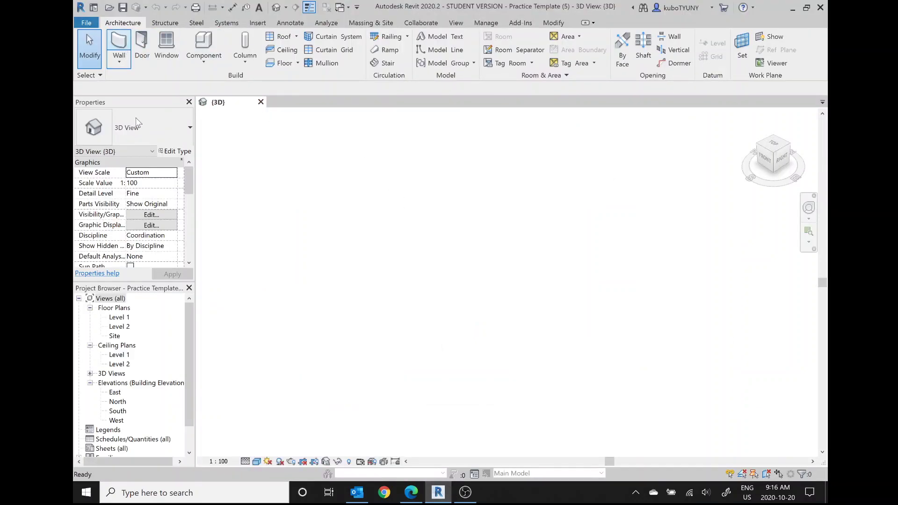
key("w")
key("a")
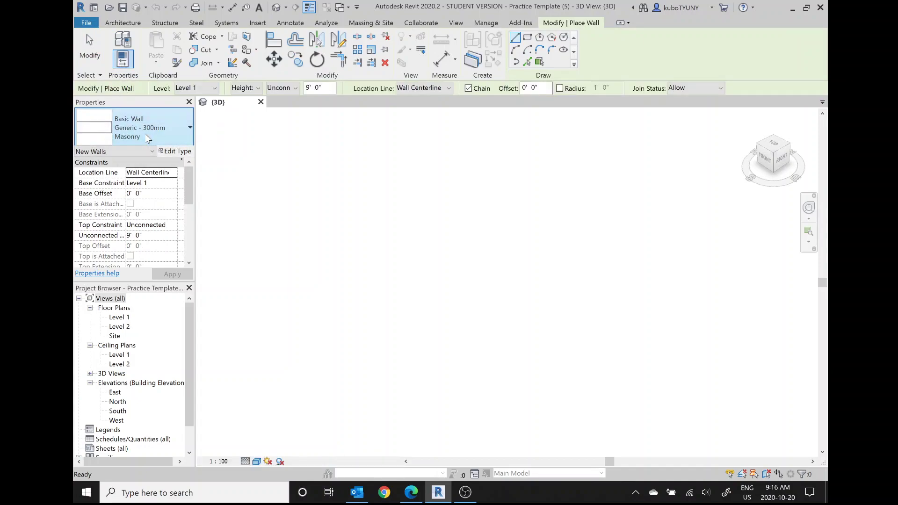
left_click(145, 137)
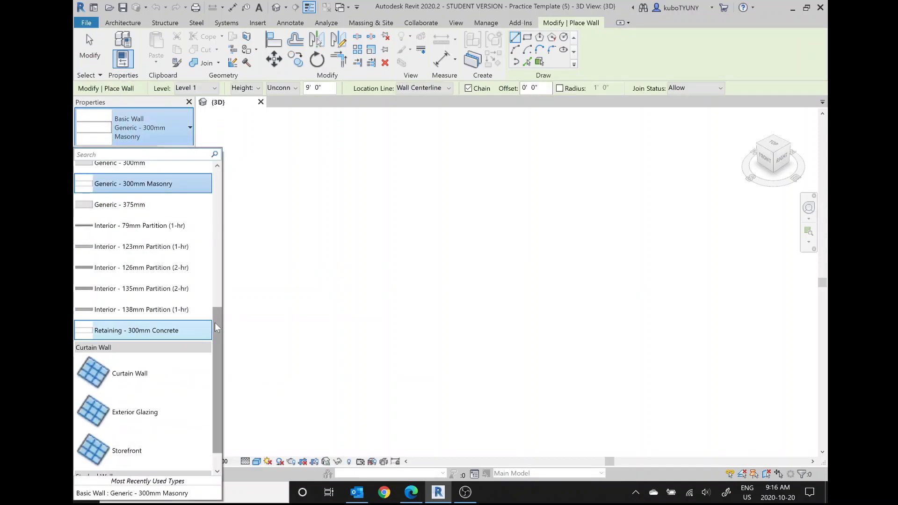
left_click_drag(216, 328, 216, 311)
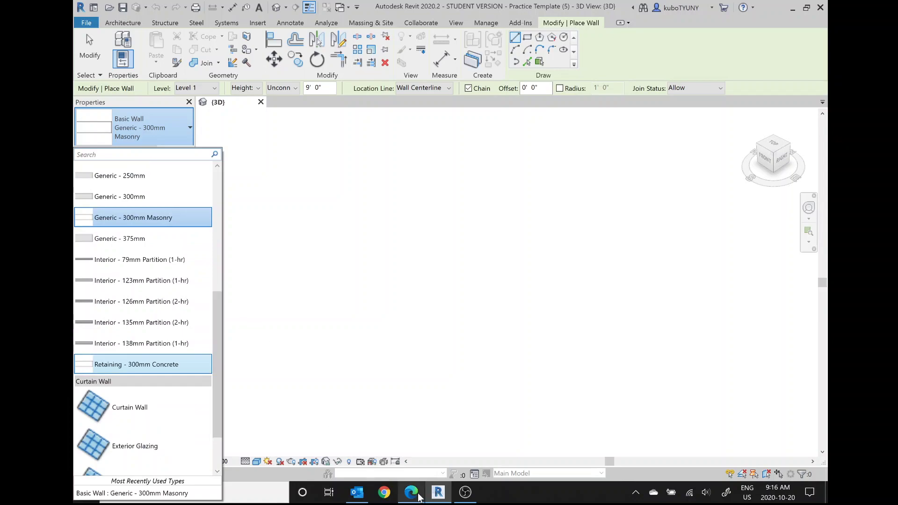
key("alt+Tab")
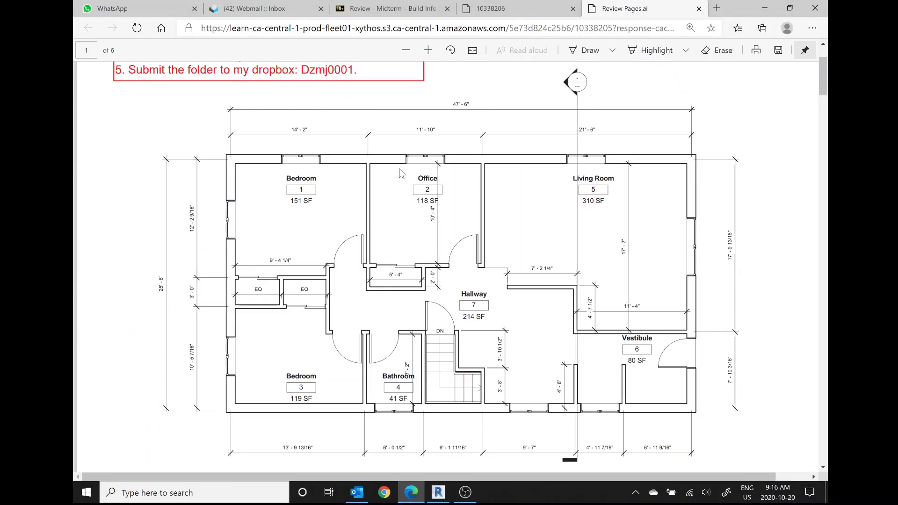
left_click(447, 499)
Step: Choose the Exterior - Brick on Mtl. Stud wall type from the Properties type selector
left_click(151, 139)
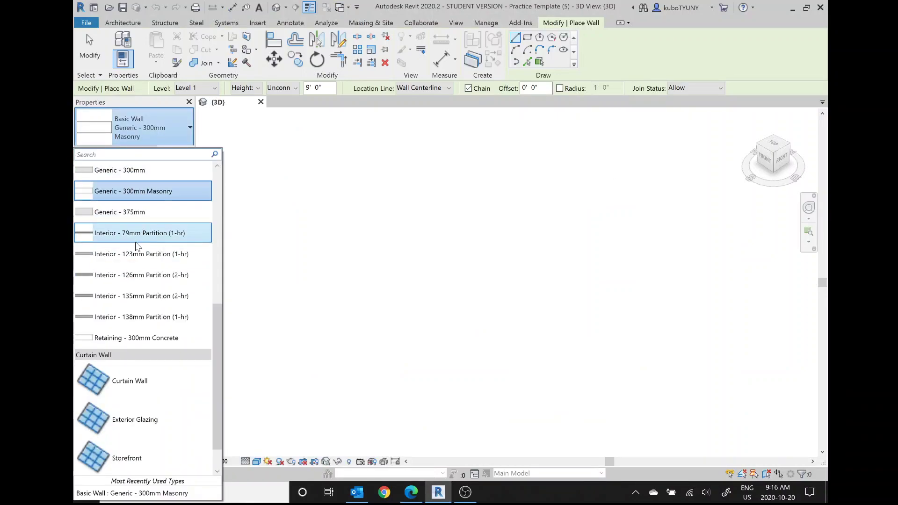
scroll(149, 257, "up", 5)
scroll(150, 257, "up", 2)
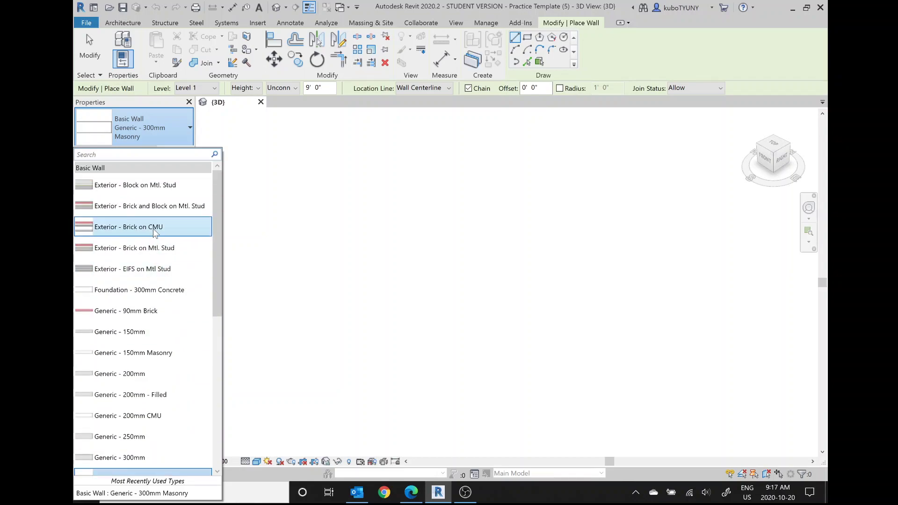
mouse_move(168, 232)
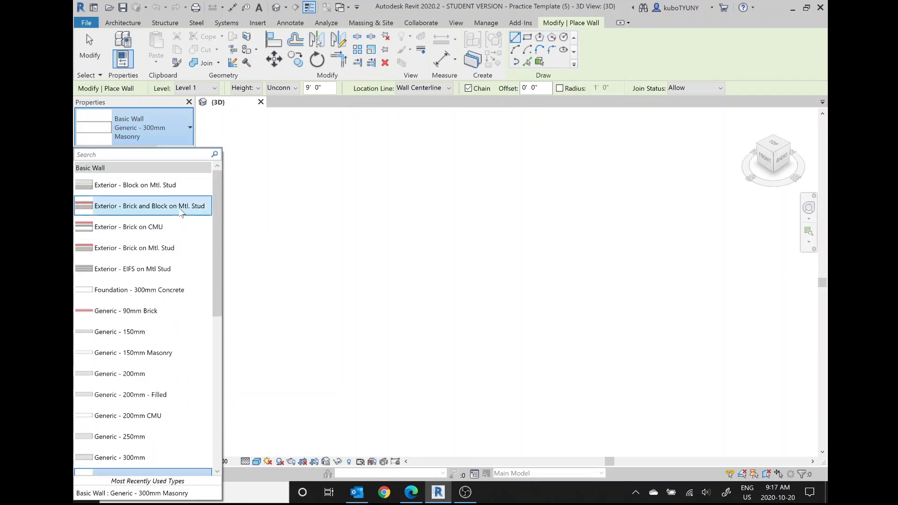
mouse_move(181, 211)
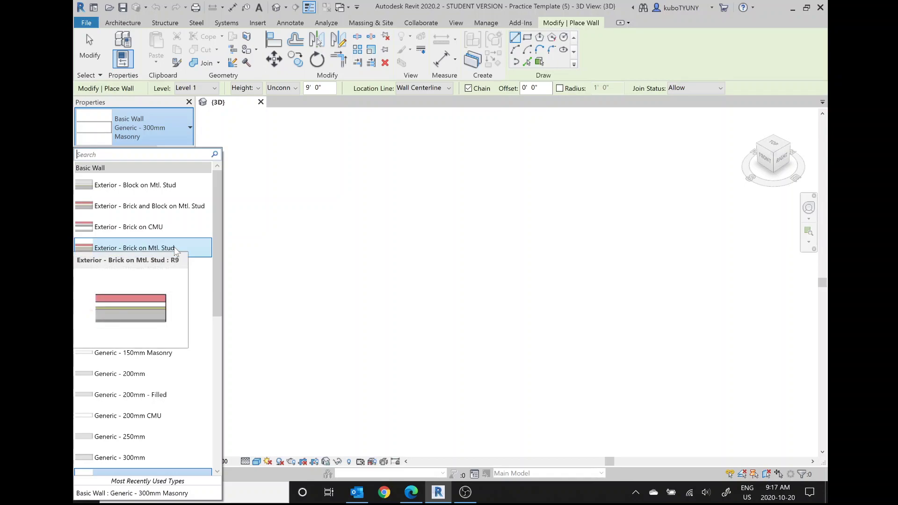
left_click(175, 248)
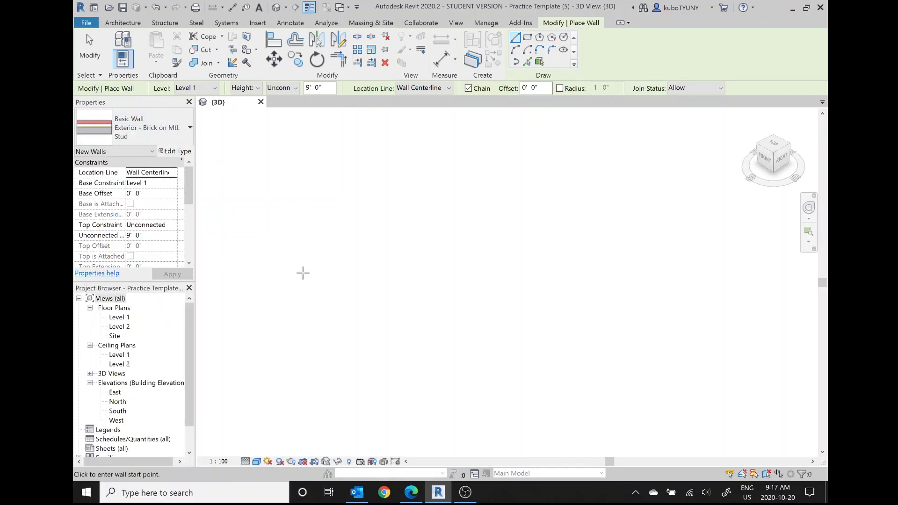
Step: Draw a 47' 6" brick wall in 3D, end the Wall tool, and open Level 1
left_click(412, 496)
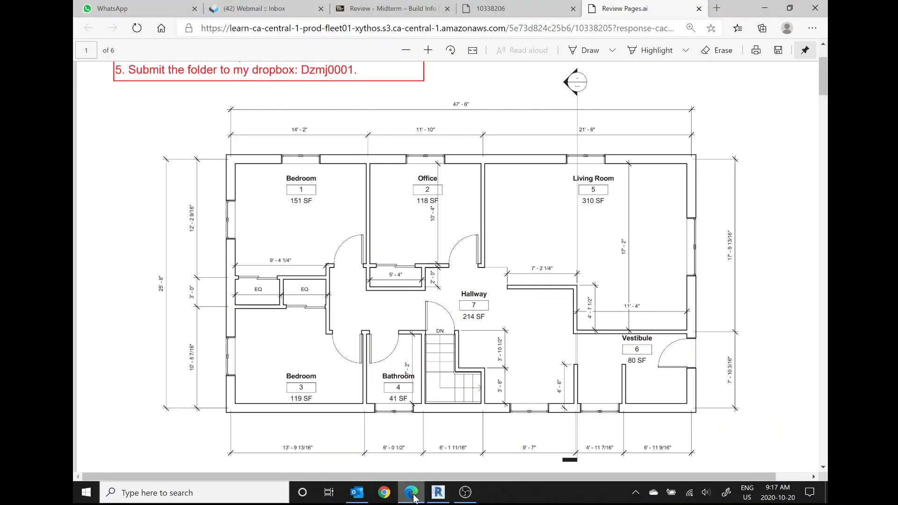
left_click(411, 493)
left_click(301, 208)
type("47")
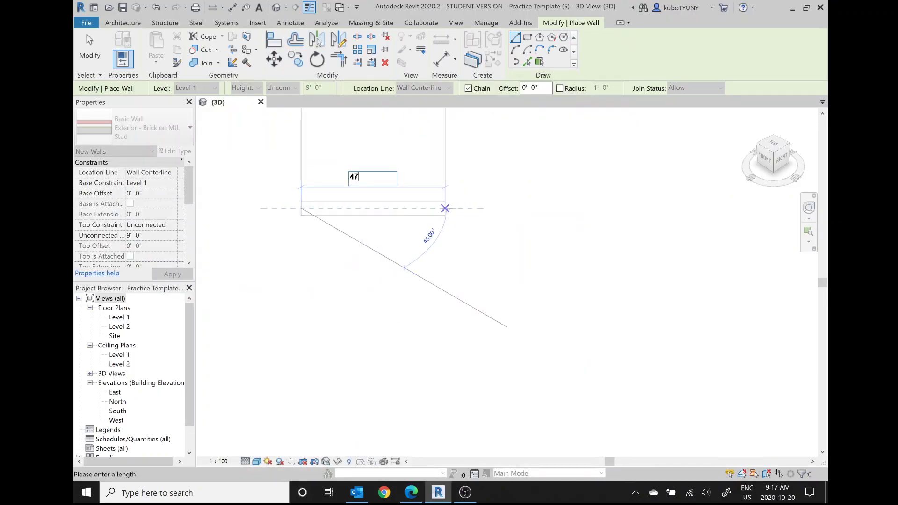
type("'6")
key("Return")
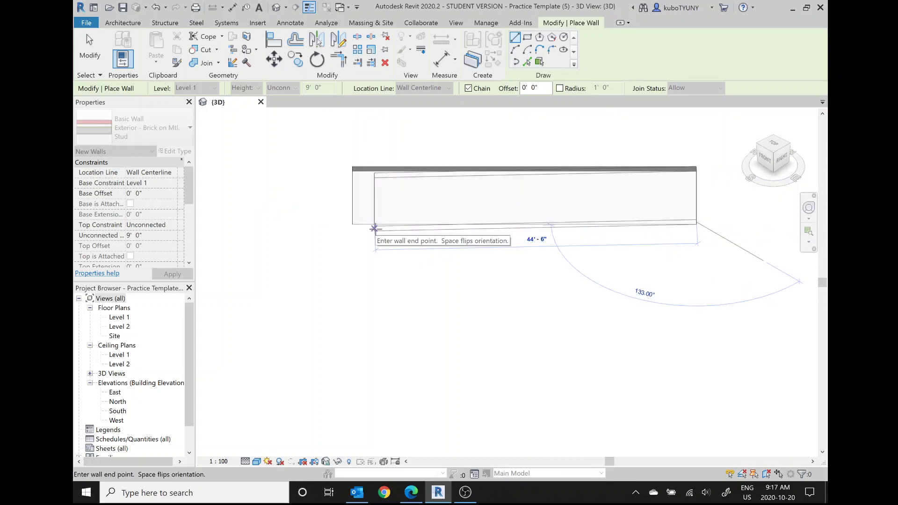
scroll(373, 233, "down", 3)
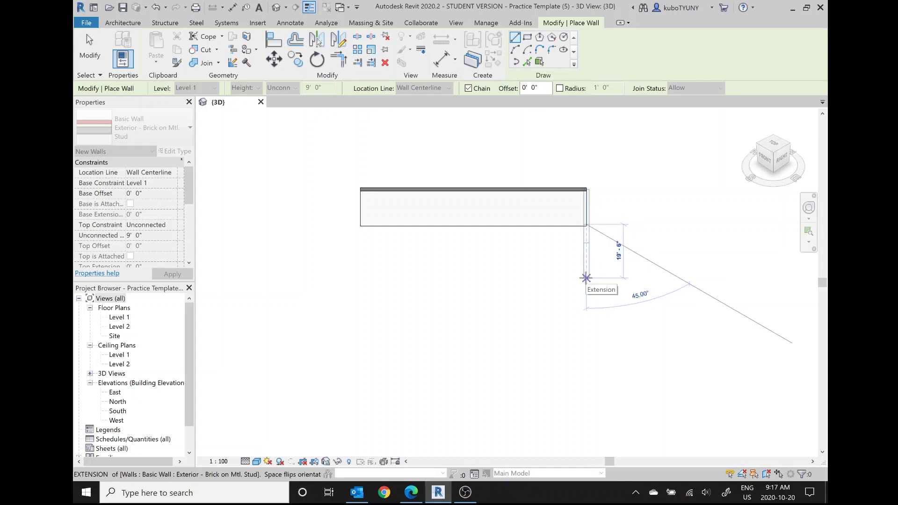
key("Escape")
key("Escape")
double_click(117, 317)
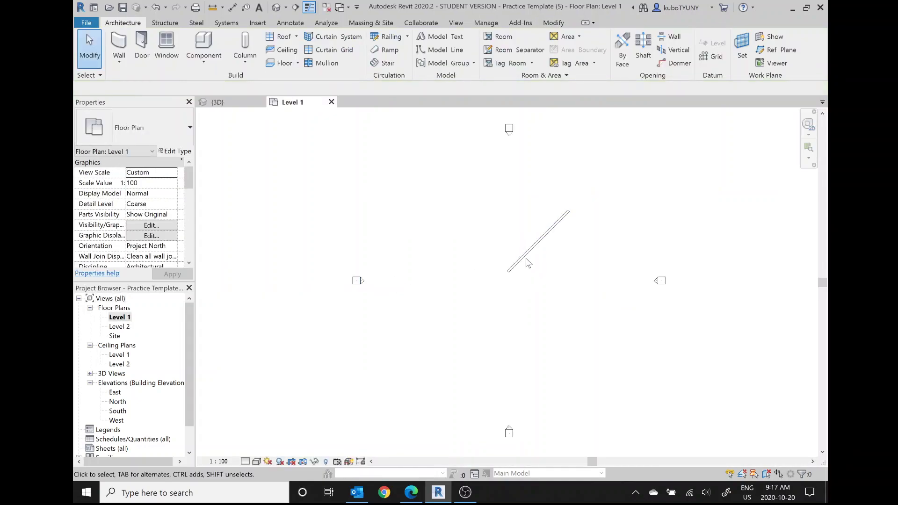
Step: Delete the stray diagonal wall and start the outline with a 47' 6" top wall
left_click(528, 262)
key("Delete")
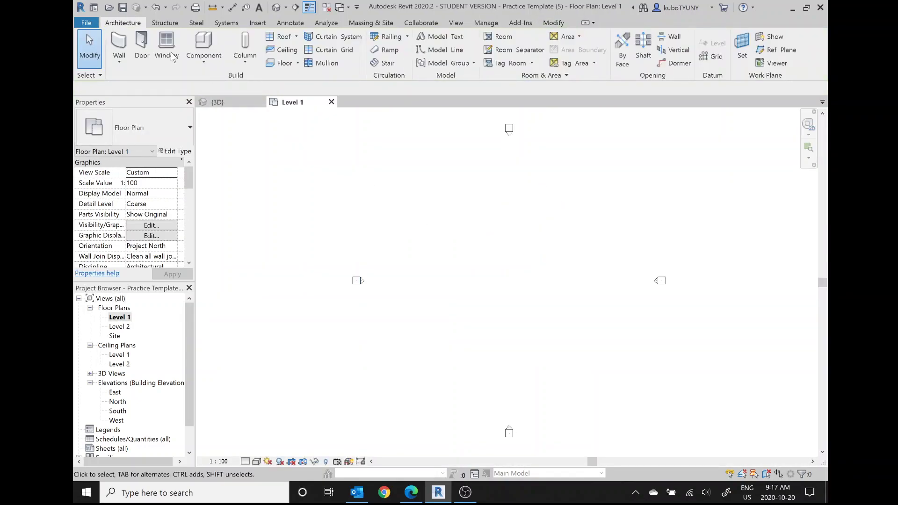
left_click(119, 47)
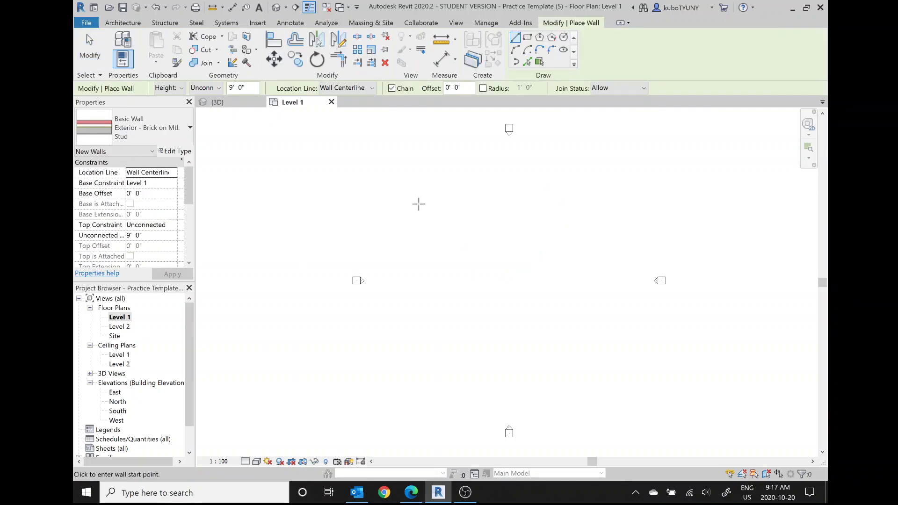
left_click(415, 206)
type("4")
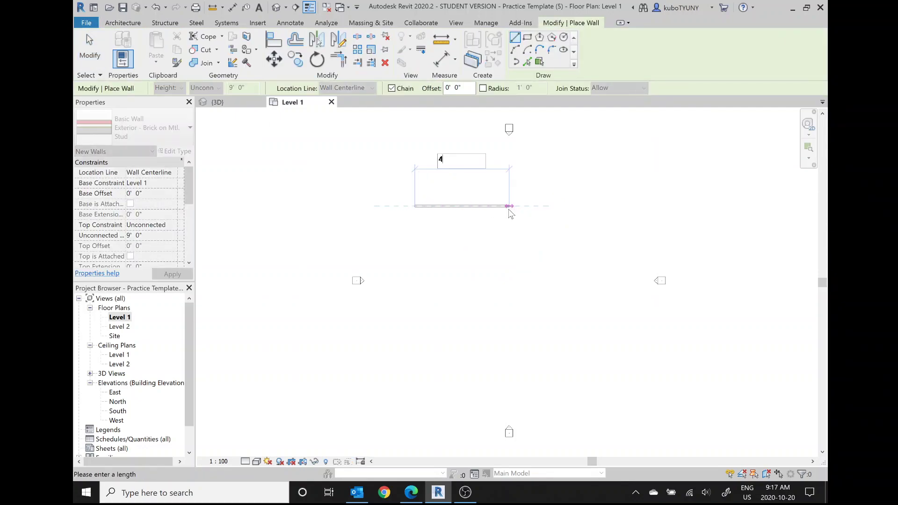
type("7'6\"")
key("Return")
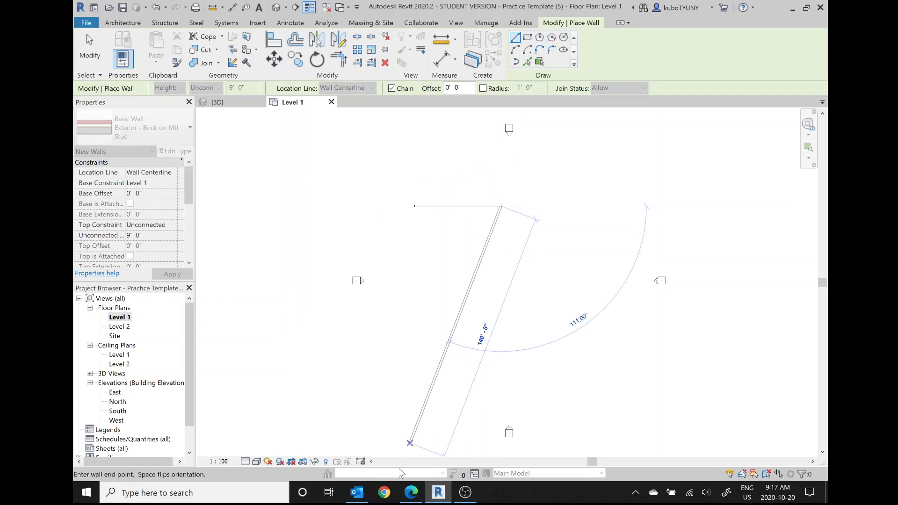
Step: Add the 25' 8" side wall, then the bottom and left walls to close the rectangle
left_click(410, 495)
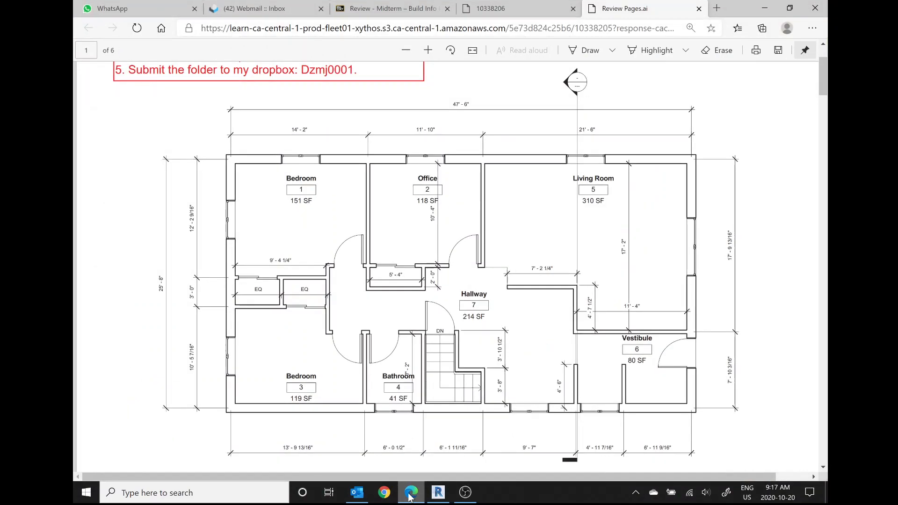
left_click(410, 495)
type("2")
type("5' - 8\"")
key("Return")
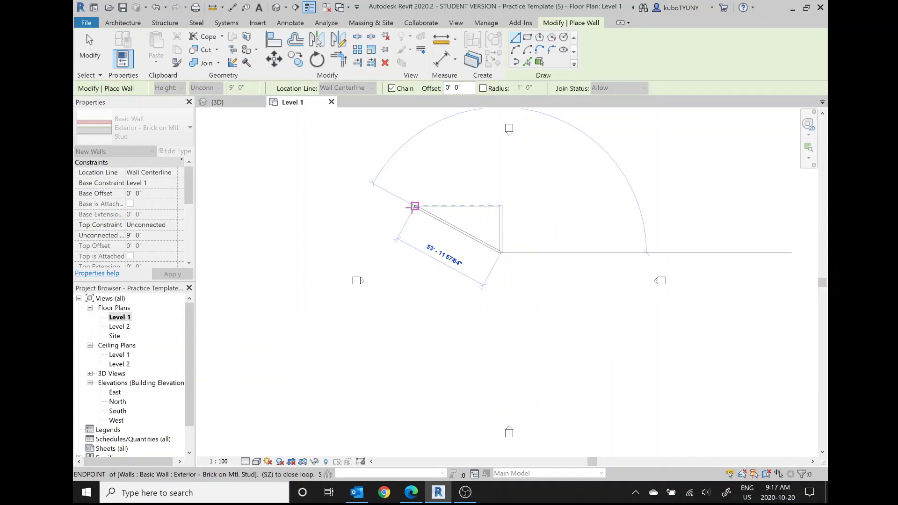
left_click(414, 252)
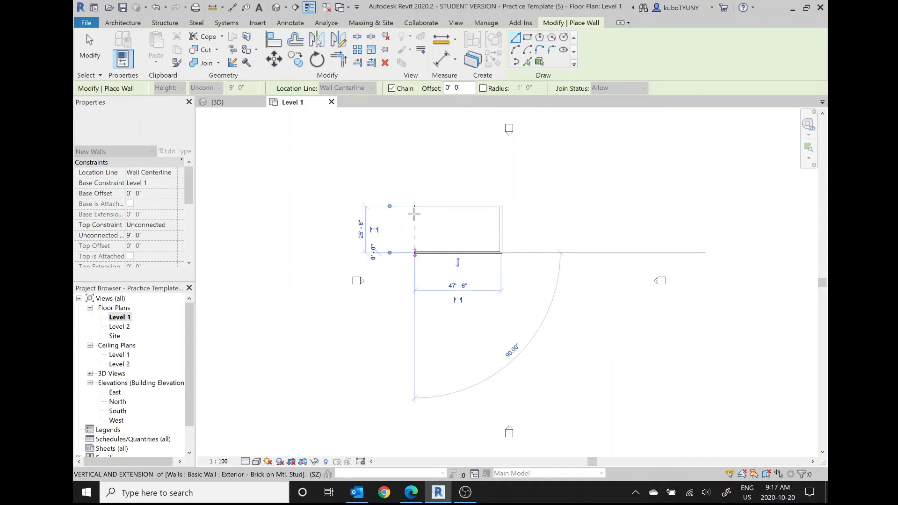
left_click(415, 206)
key("Escape")
key("Escape")
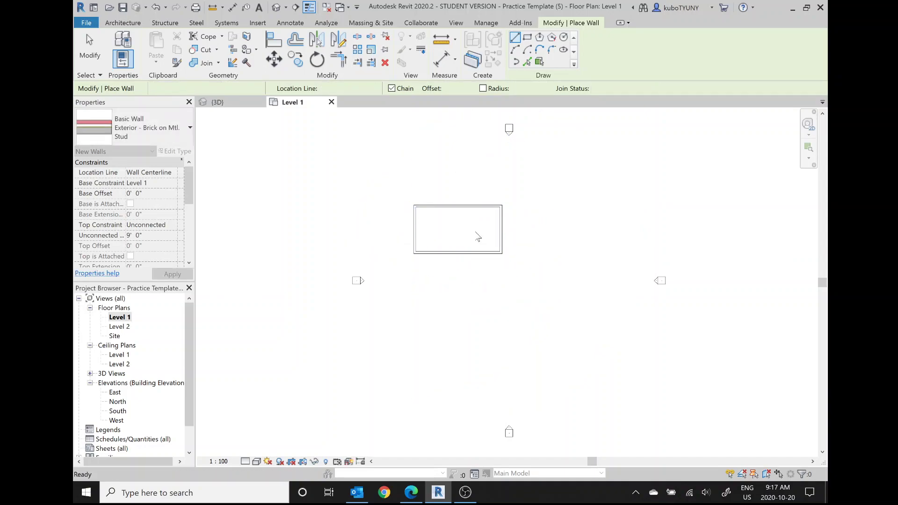
Step: Inspect the walls in the default 3D view, then flip the bottom wall's orientation on Level 1
scroll(475, 234, "up", 3)
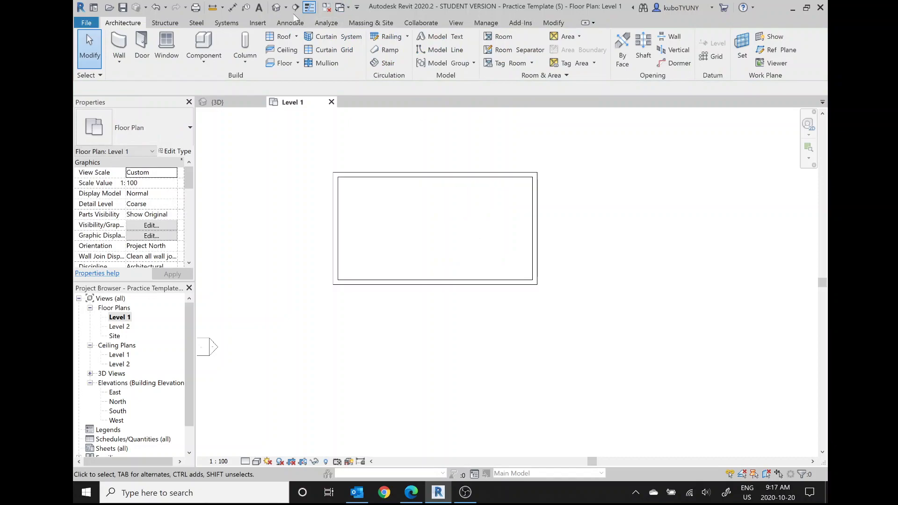
left_click(276, 7)
middle_click_drag(428, 283, 436, 302)
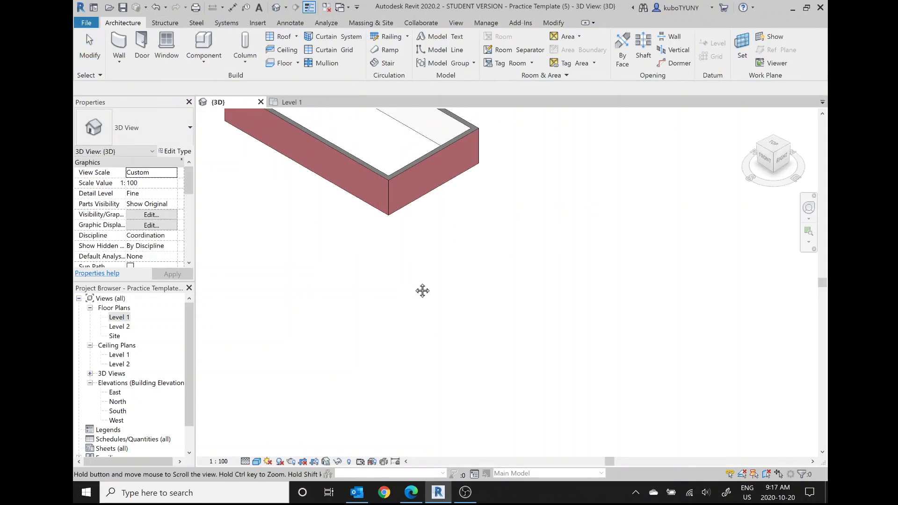
scroll(471, 230, "down", 2)
scroll(453, 299, "up", 1)
scroll(461, 328, "up", 1)
left_click(497, 328)
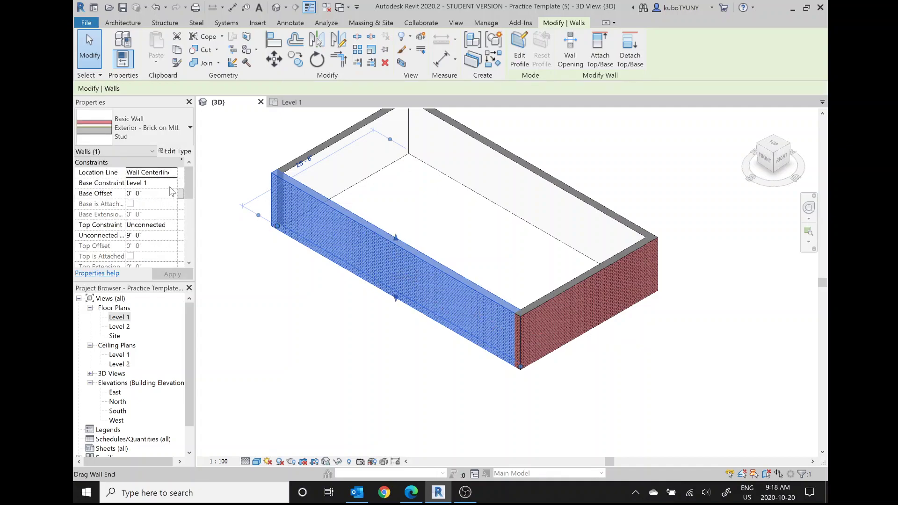
double_click(120, 318)
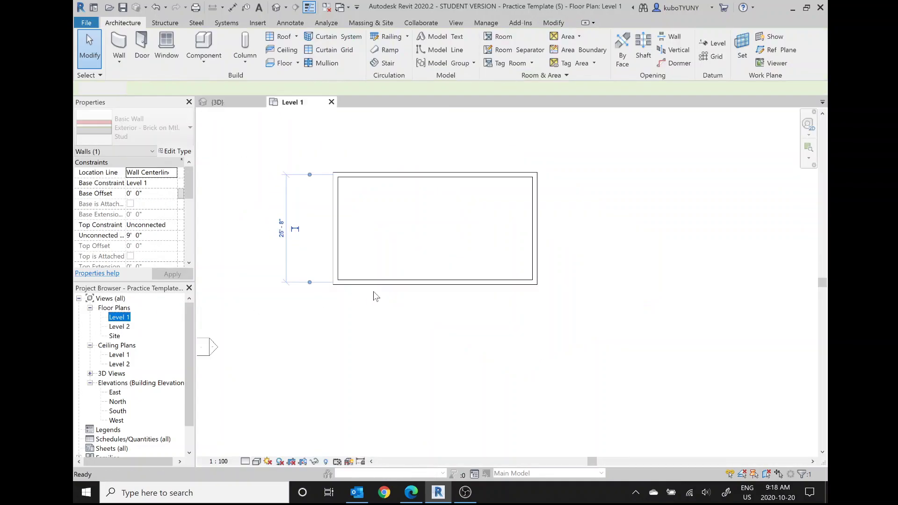
left_click(435, 293)
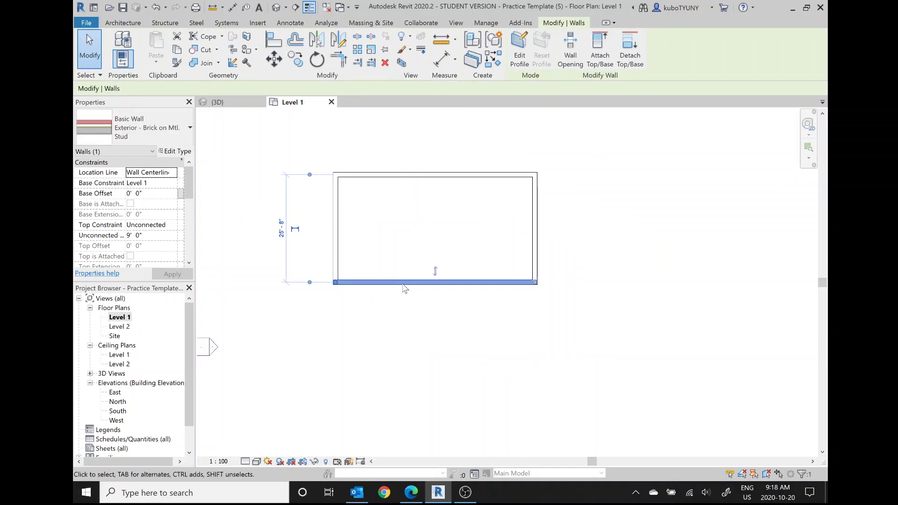
Step: Orbit the 3D wall box to check its sides, then recheck the bottom wall on Level 1
left_click(278, 8)
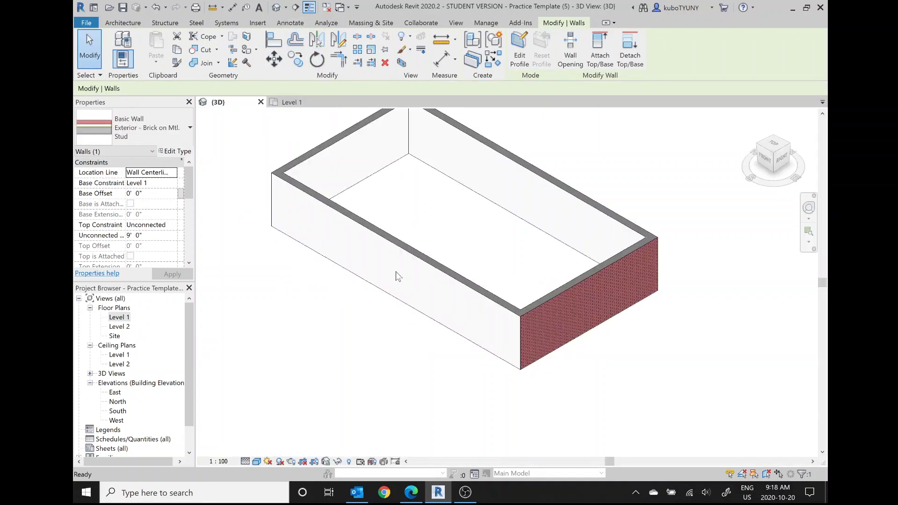
left_click(417, 296)
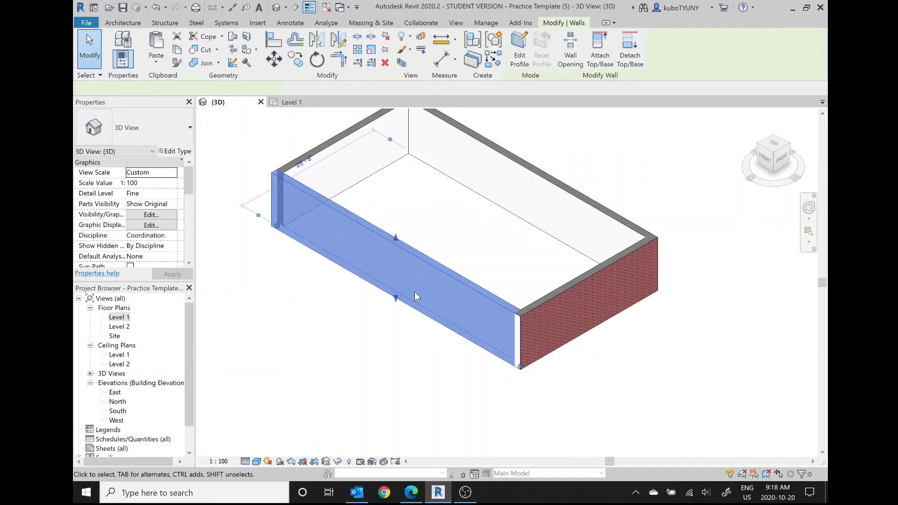
middle_click_drag(527, 294, 395, 288, "shift")
left_click(308, 270)
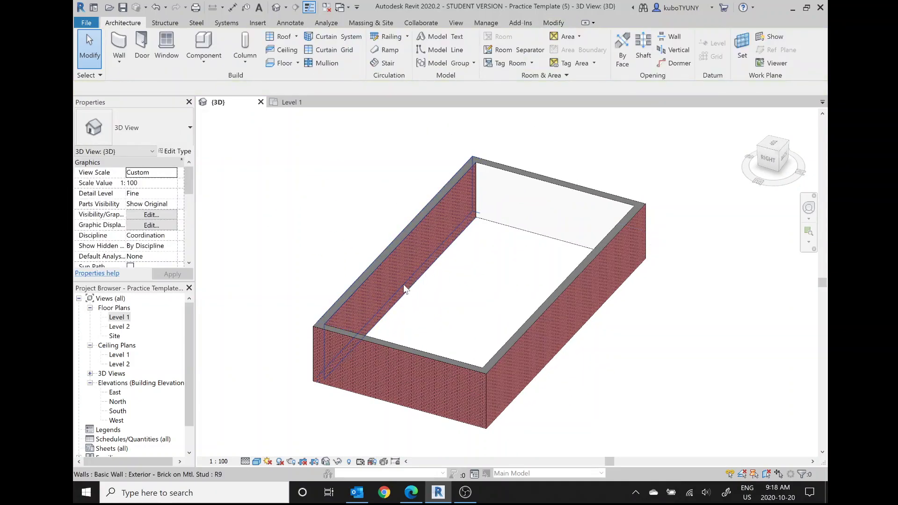
middle_click_drag(405, 289, 75, 320, "shift")
double_click(117, 318)
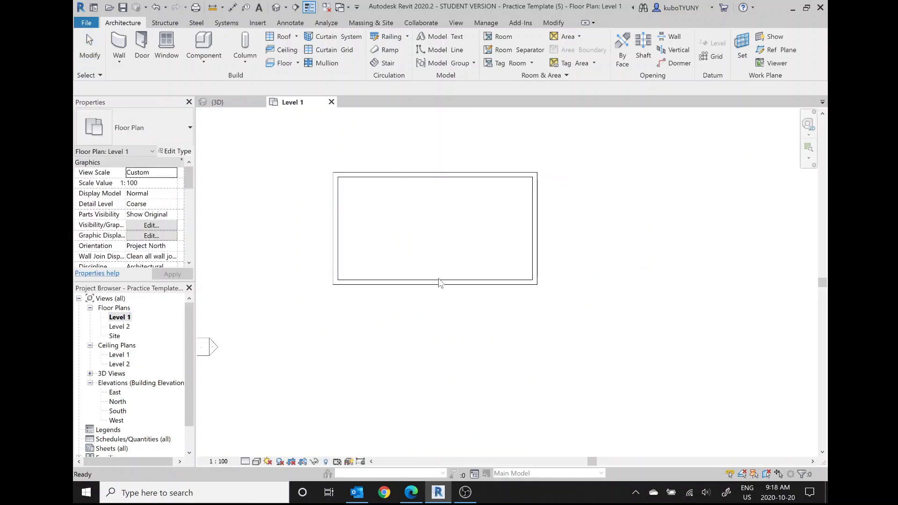
left_click(424, 284)
left_click(439, 325)
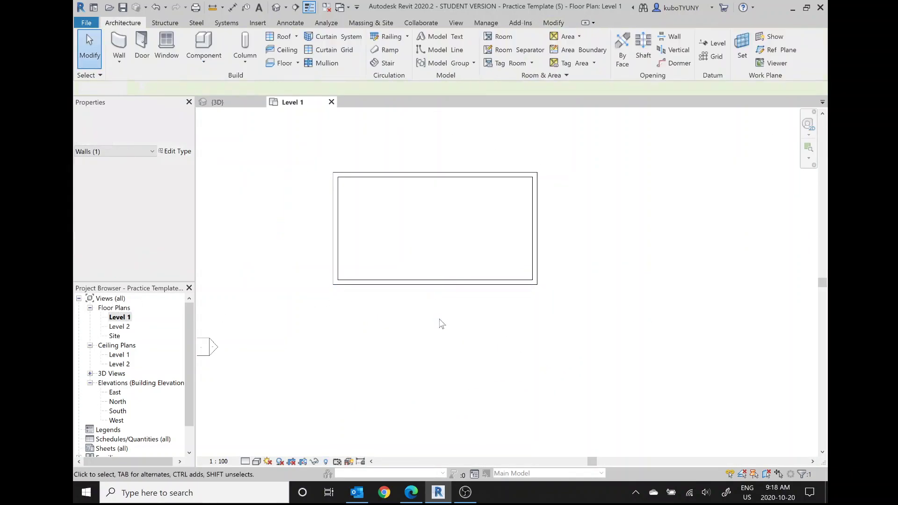
Step: After reviewing the worksheet, zoom and pan Level 1 to centre the wall rectangle
left_click(411, 492)
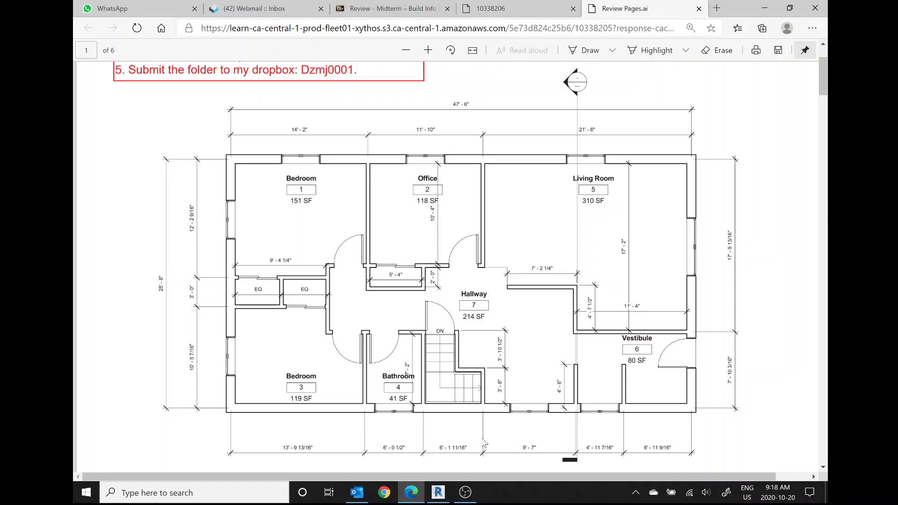
left_click(440, 491)
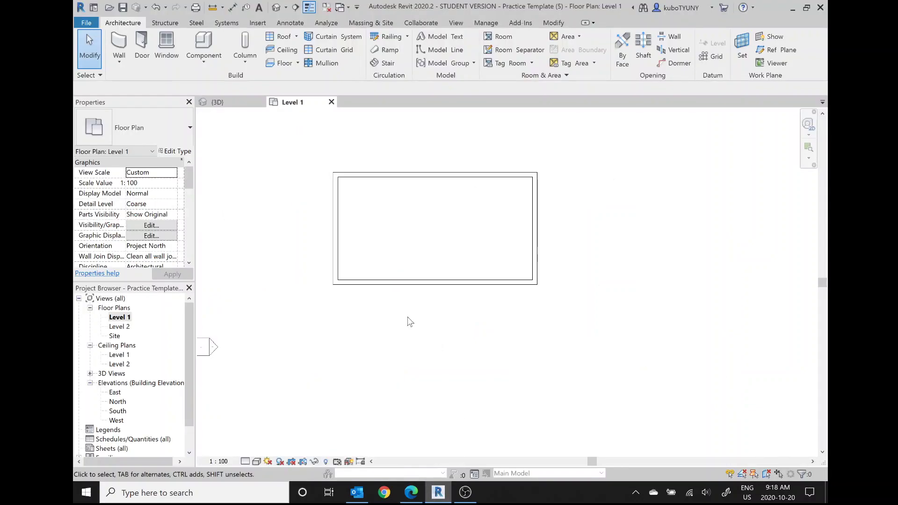
scroll(396, 190, "up", 2)
middle_click_drag(395, 192, 393, 265)
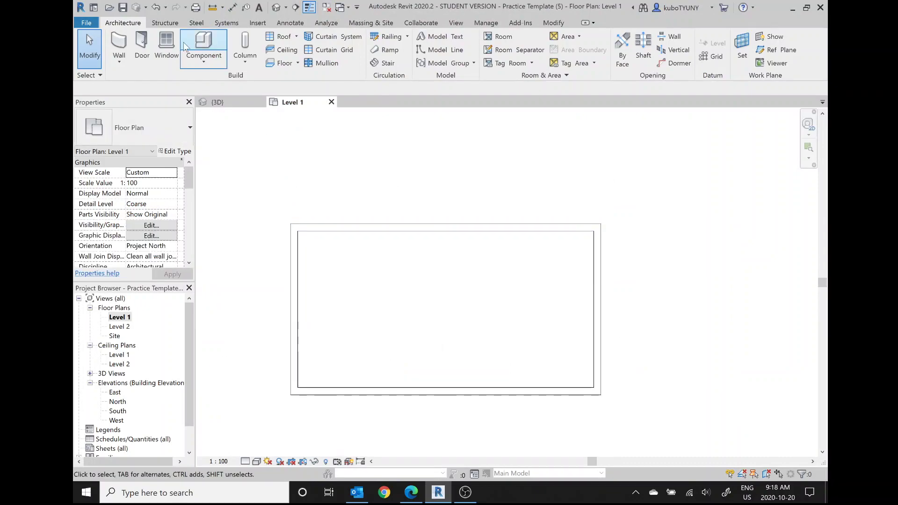
Step: Start the Wall tool with the Interior - 123mm Partition (1-hr) wall type selected
left_click(115, 50)
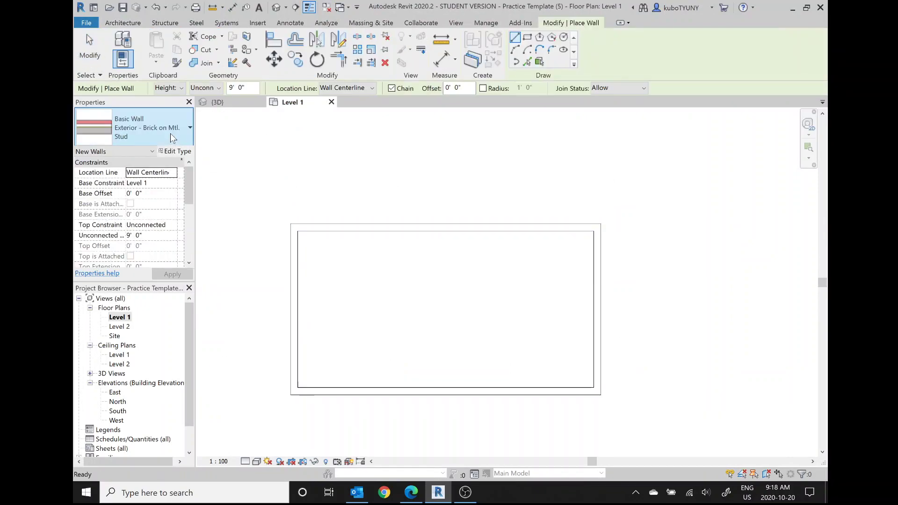
left_click(170, 133)
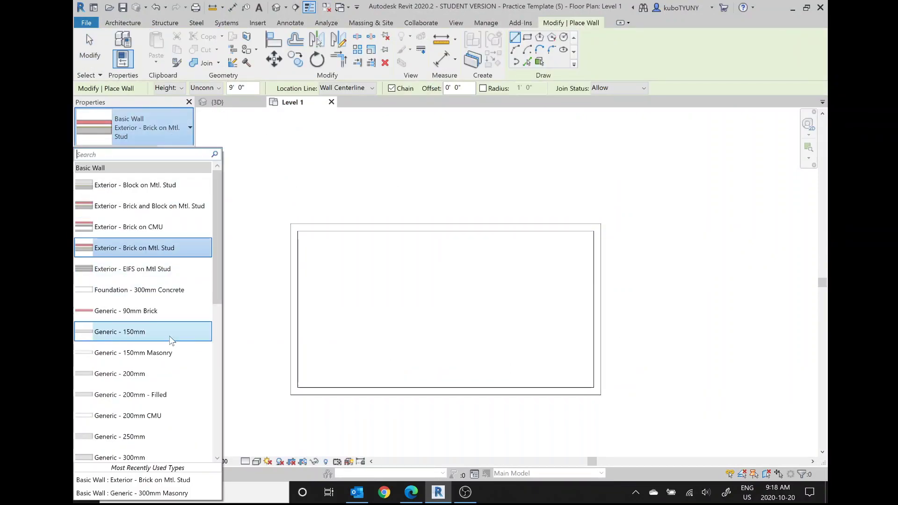
scroll(171, 343, "down", 1)
scroll(171, 343, "down", 1)
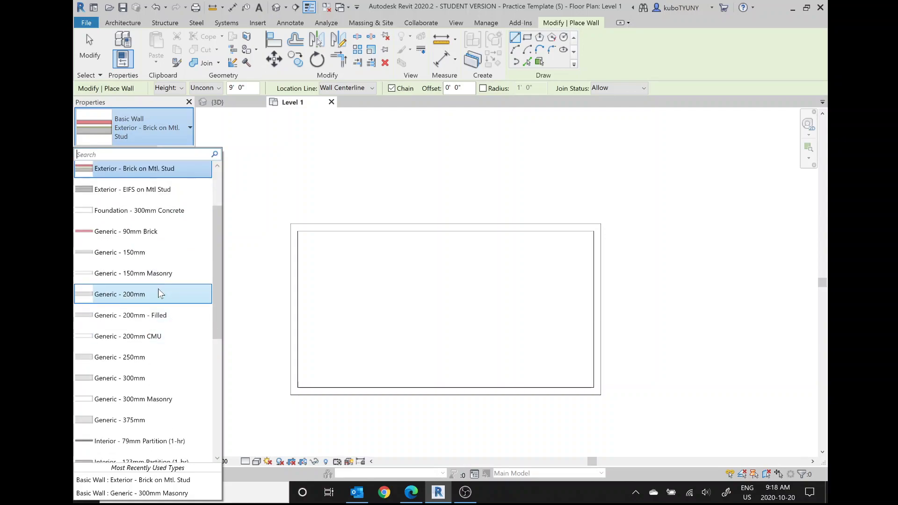
mouse_move(161, 297)
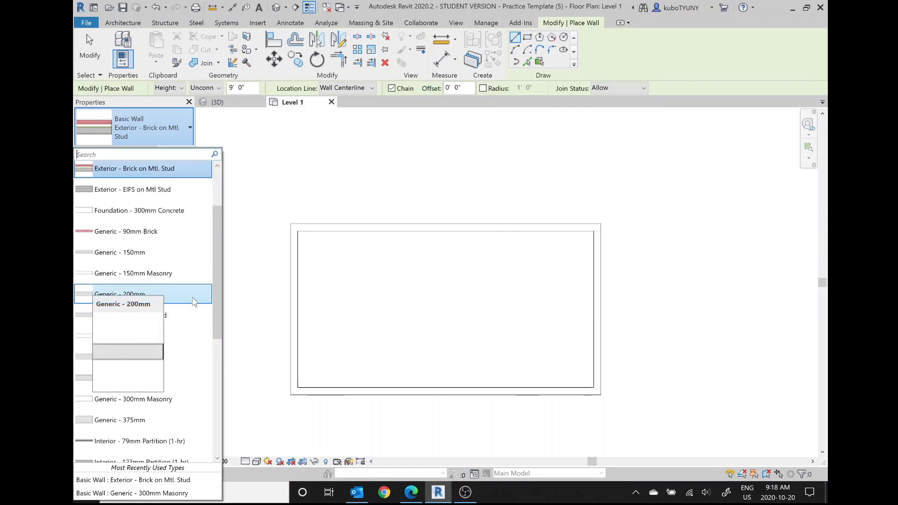
scroll(182, 279, "down", 1)
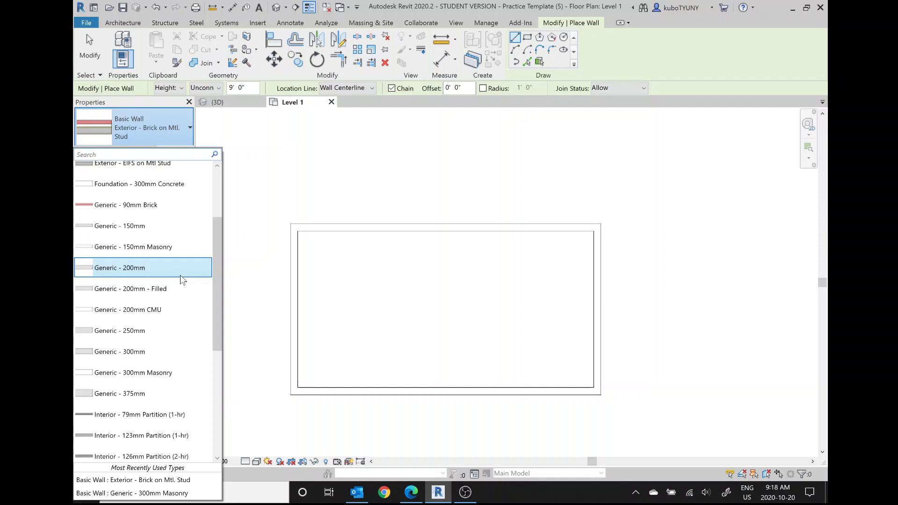
scroll(184, 345, "down", 2)
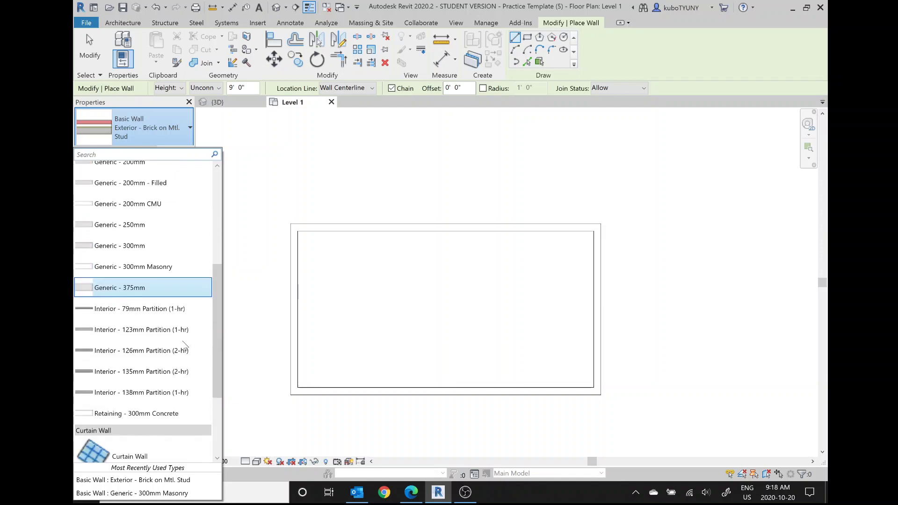
left_click(156, 333)
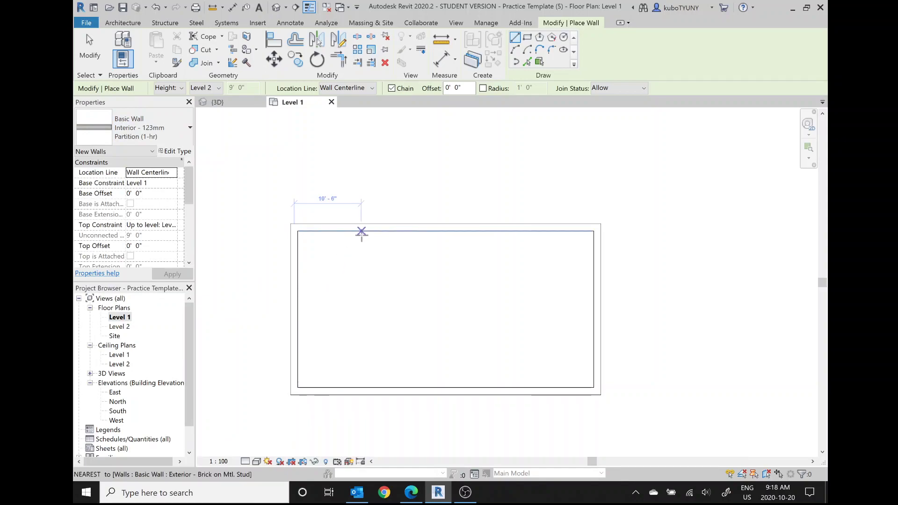
Step: Draw a short partition down from the top wall, placed 14'-2" from the left wall
left_click(412, 500)
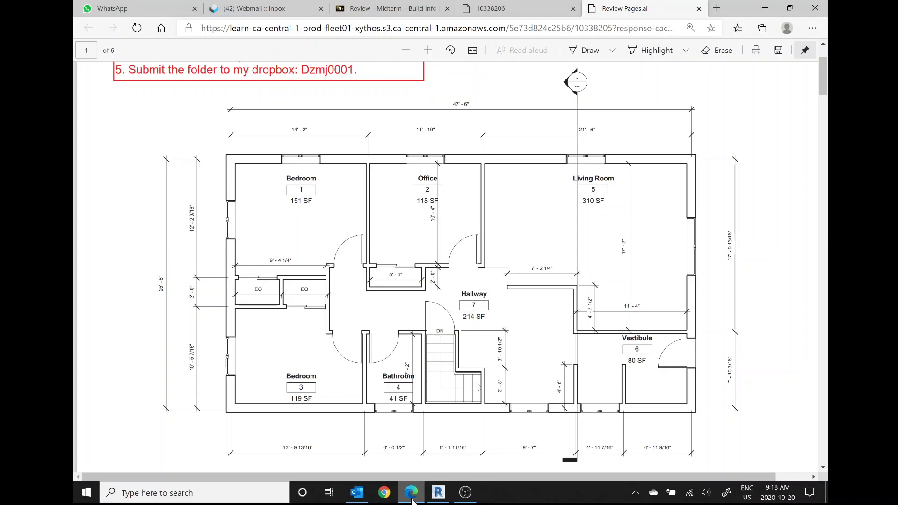
left_click(411, 496)
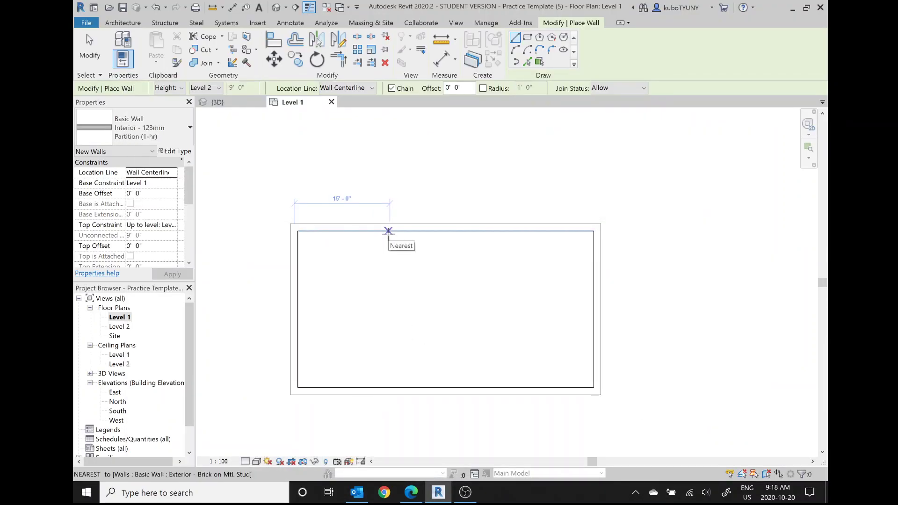
left_click(385, 231)
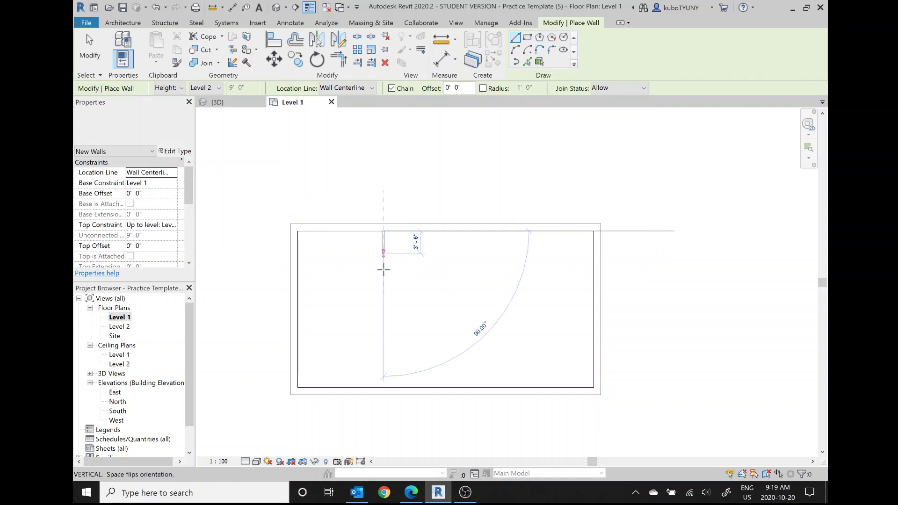
left_click(384, 269)
key("Escape")
key("Escape")
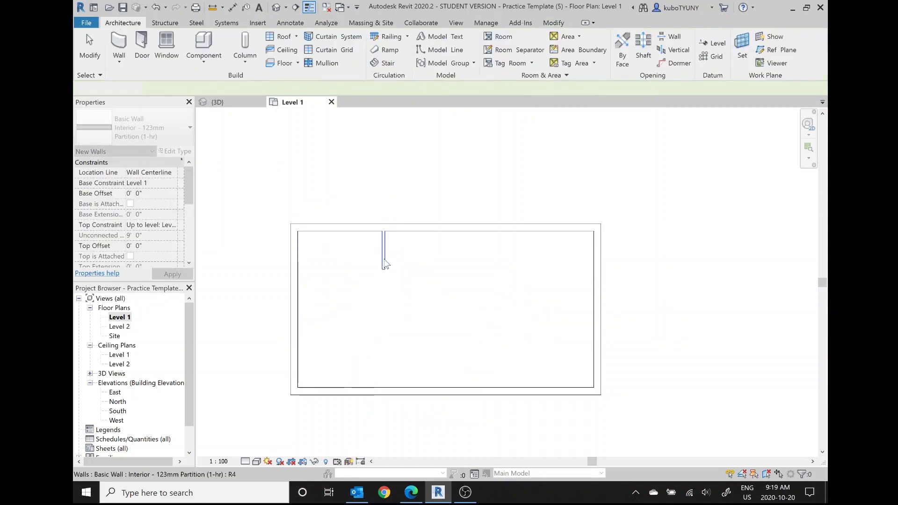
left_click(383, 262)
left_click(338, 321)
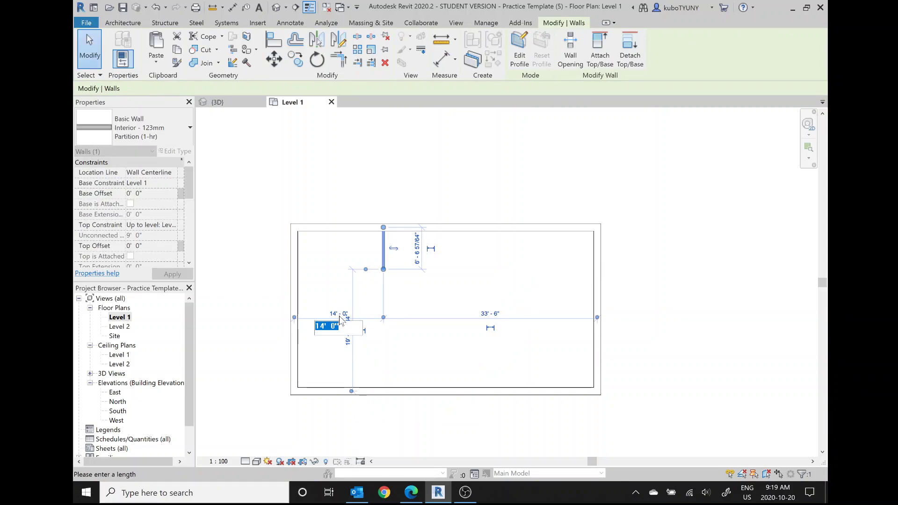
key("End")
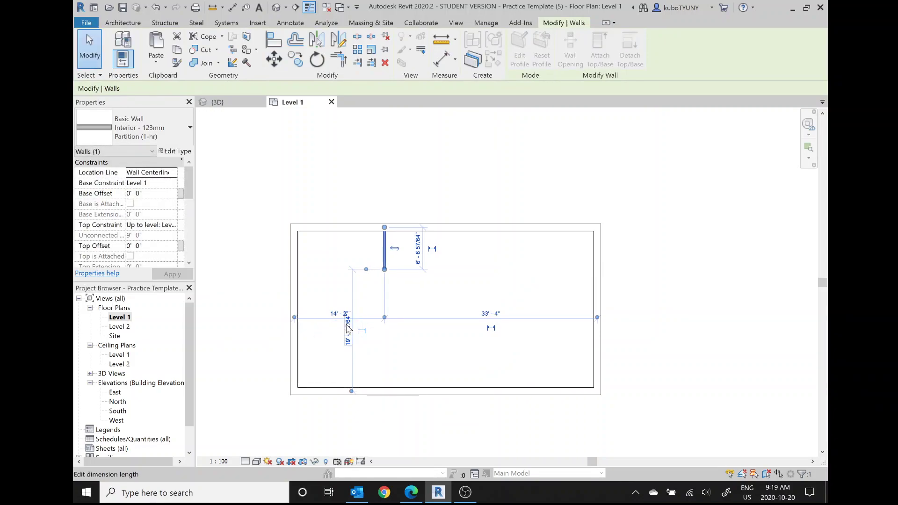
key("Return")
key("Escape")
Step: Add a second short partition 11'-10" from the first, then bring up the worksheet PDF
key("alt+Tab")
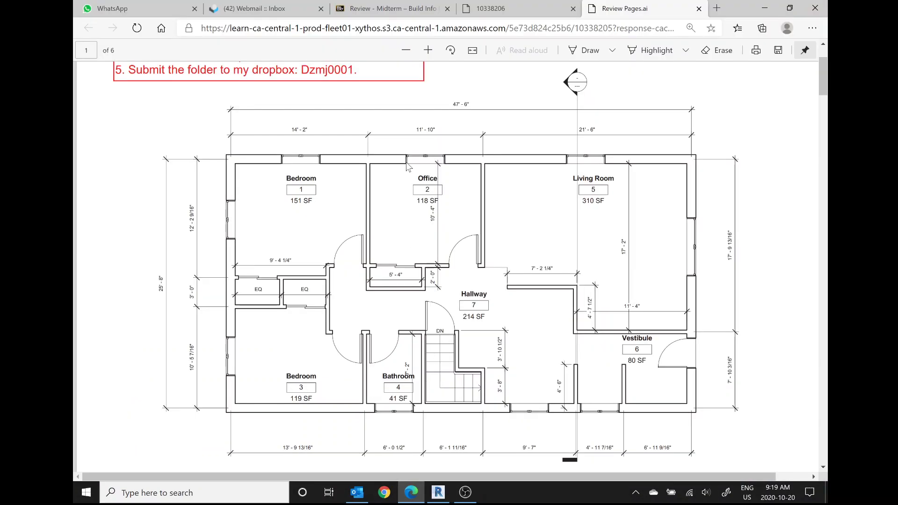
key("alt+Tab")
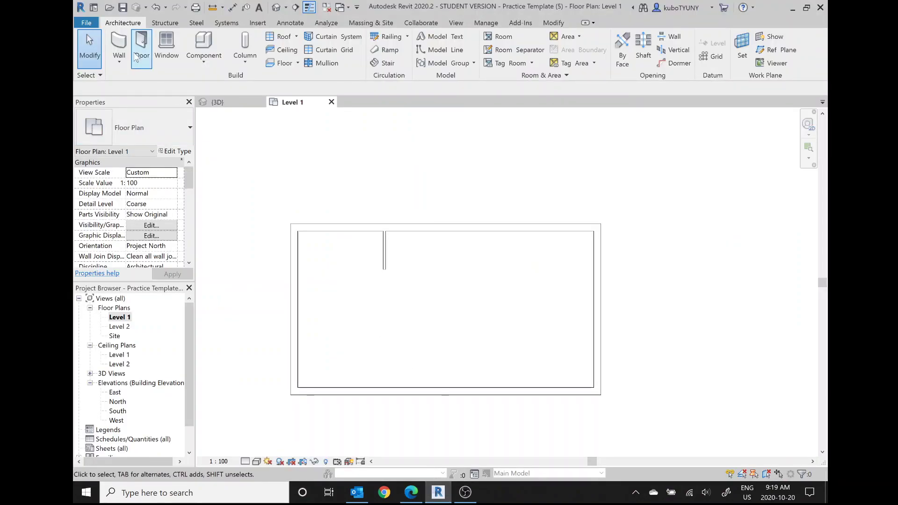
key("w")
key("a")
left_click(451, 231)
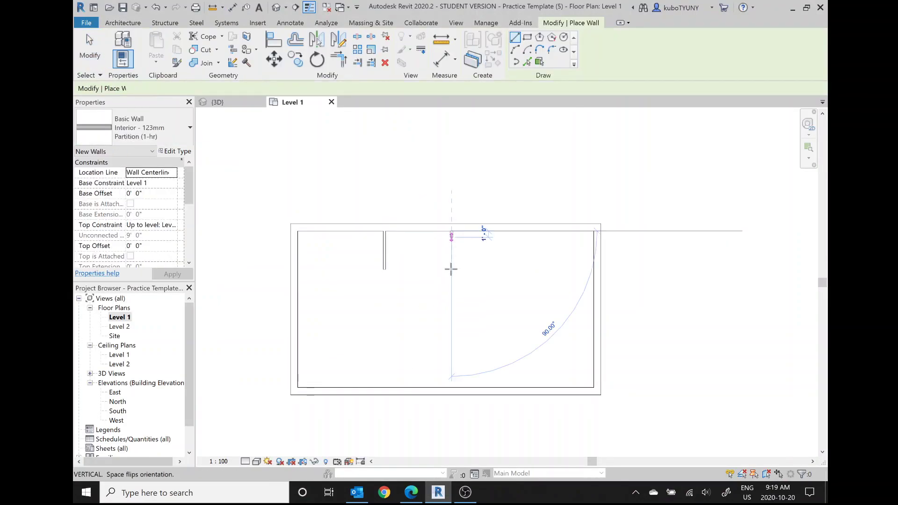
left_click(450, 271)
key("Escape")
key("Escape")
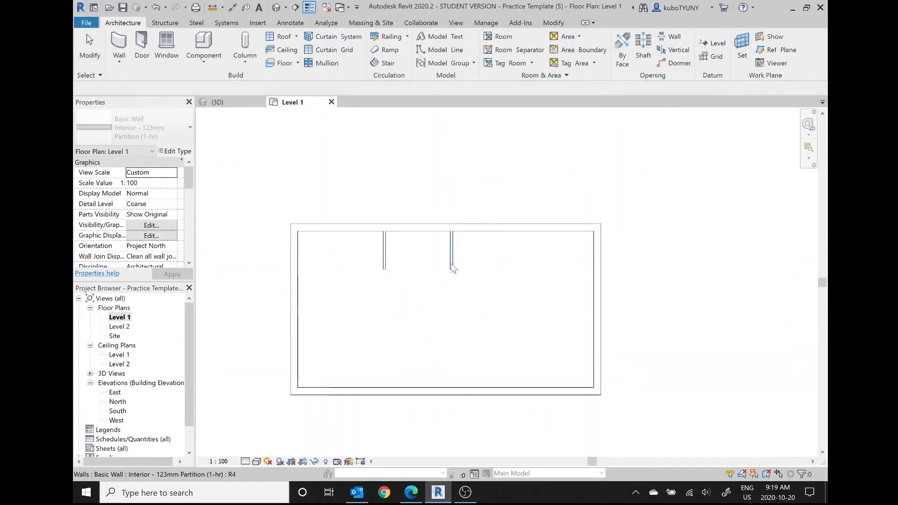
left_click(418, 310)
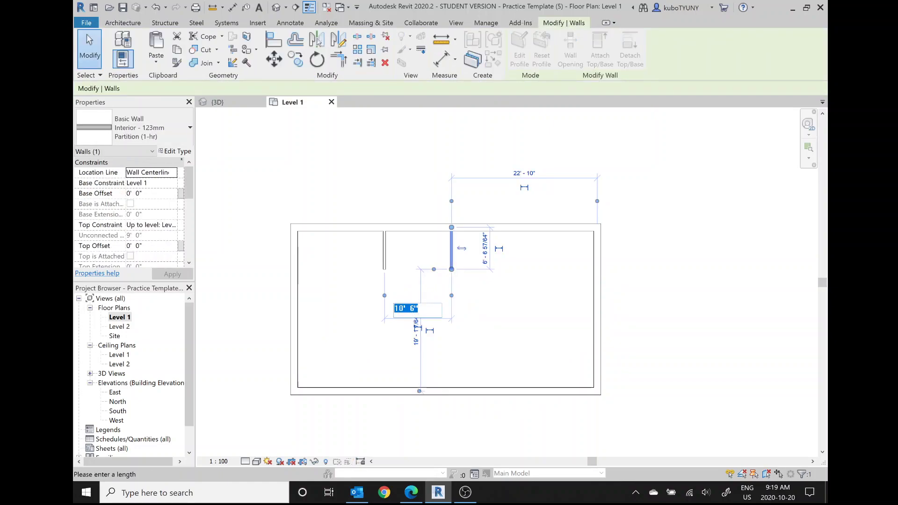
type("11'10")
key("Return")
key("Escape")
left_click(411, 492)
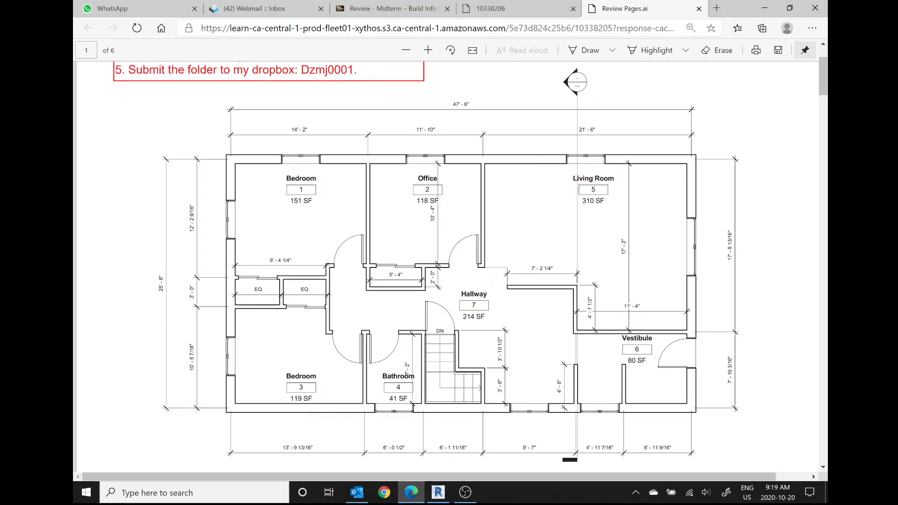
Step: Go back from the worksheet PDF to the Revit Level 1 plan
left_click(439, 492)
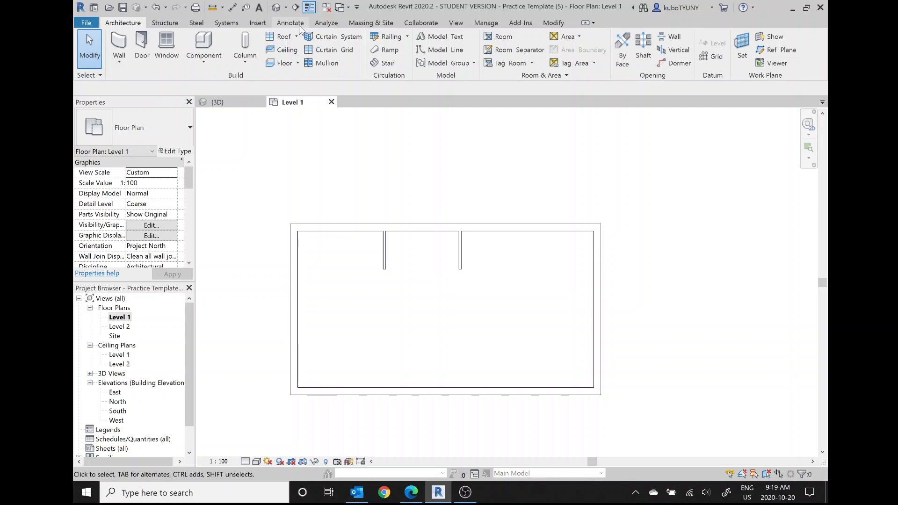
Step: Add an aligned dimension string across the top: 14'-2", 11'-10", 21'-6" between walls and partitions
scroll(298, 56, "down", 5)
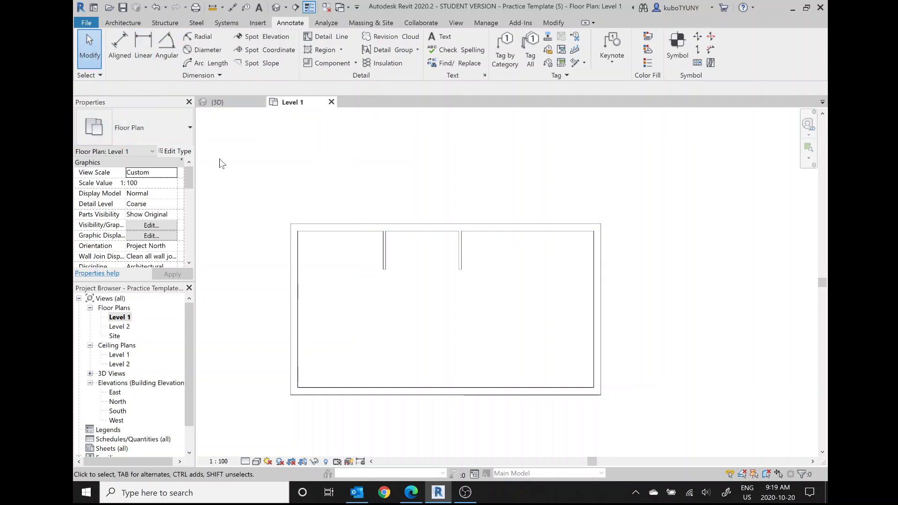
left_click(119, 46)
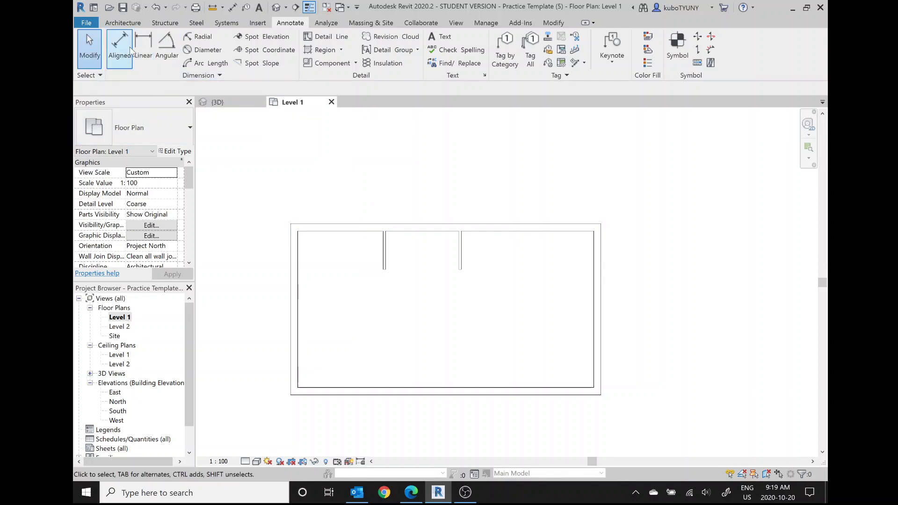
left_click(299, 248)
left_click(385, 251)
left_click(461, 252)
left_click(597, 261)
left_click(581, 196)
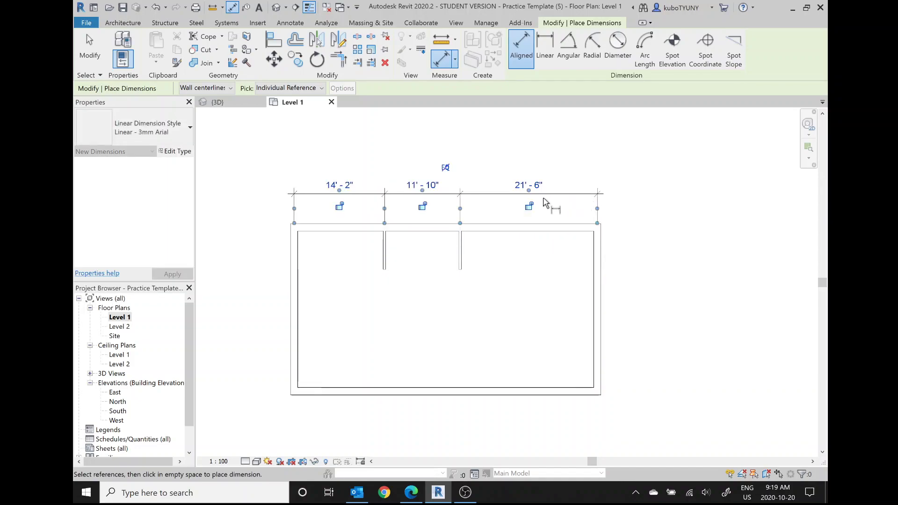
Step: Add a 47'-6" overall dimension from left to right wall above the string
left_click(296, 260)
left_click(594, 276)
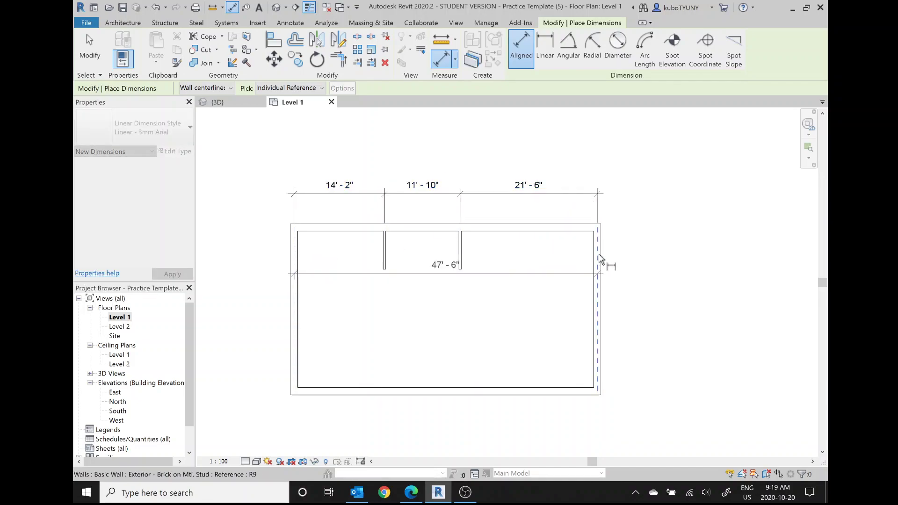
left_click(599, 174)
key("Escape")
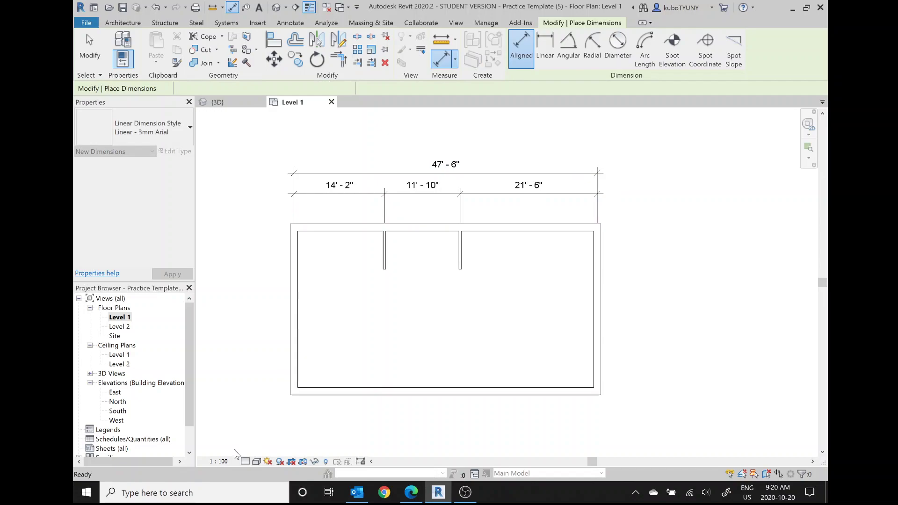
key("Escape")
left_click(219, 462)
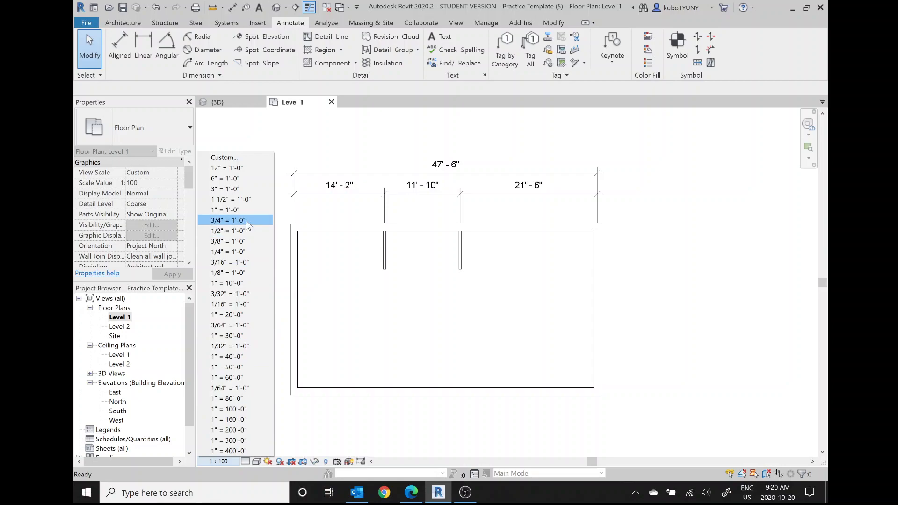
Step: Try 1/4", 3/8" and 3/4" scales, then settle on 3/16" = 1'-0" for the plan
left_click(248, 252)
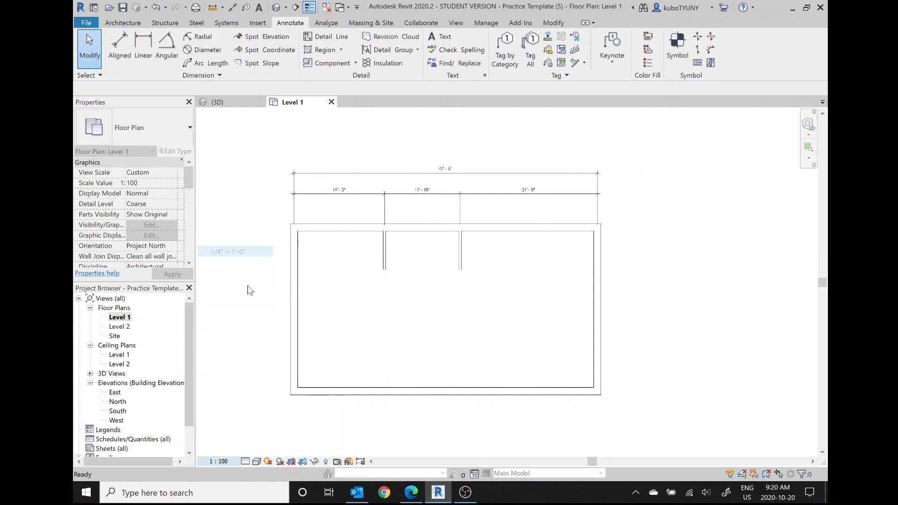
left_click(218, 462)
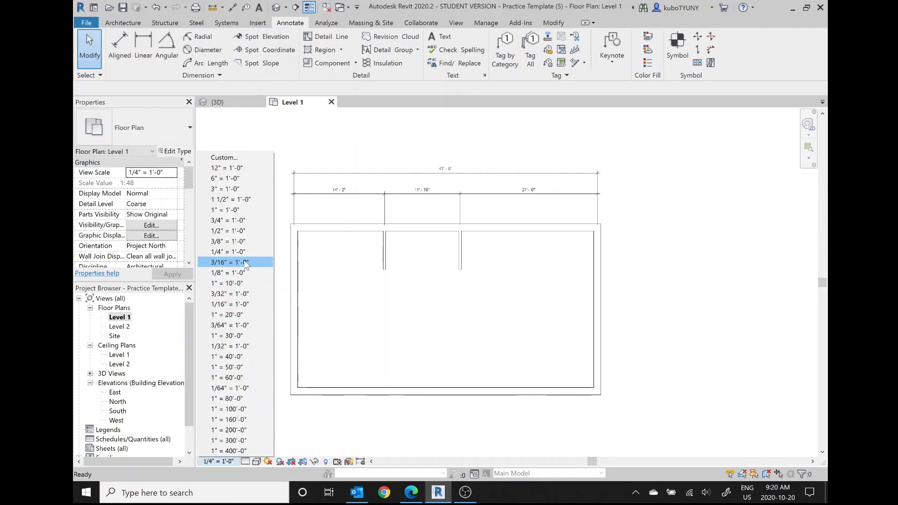
left_click(246, 240)
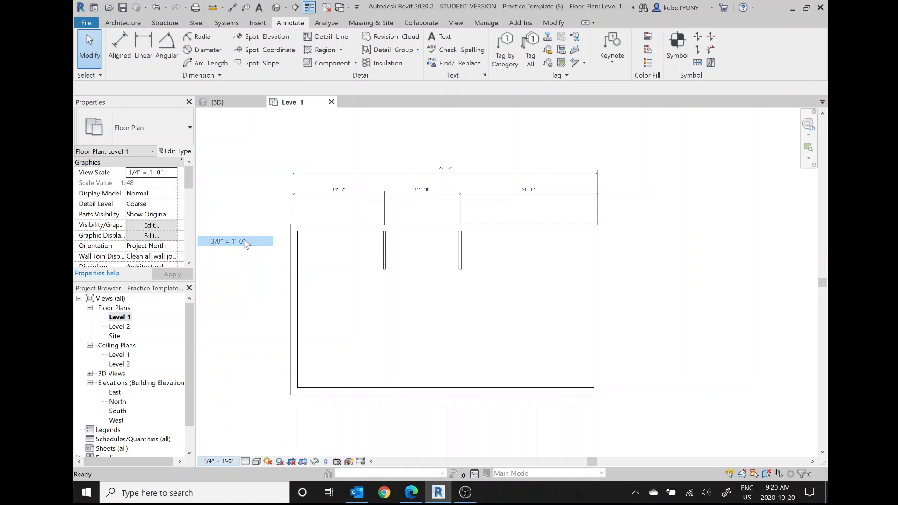
left_click(218, 463)
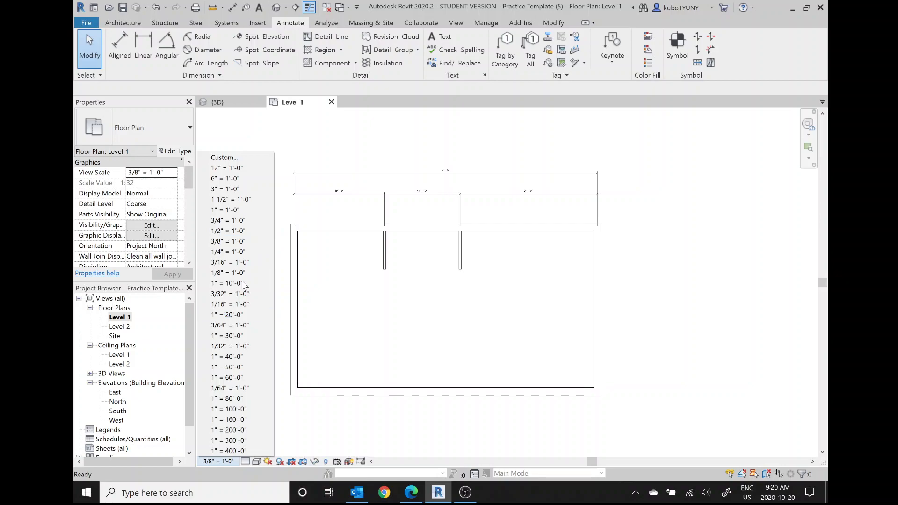
left_click(243, 220)
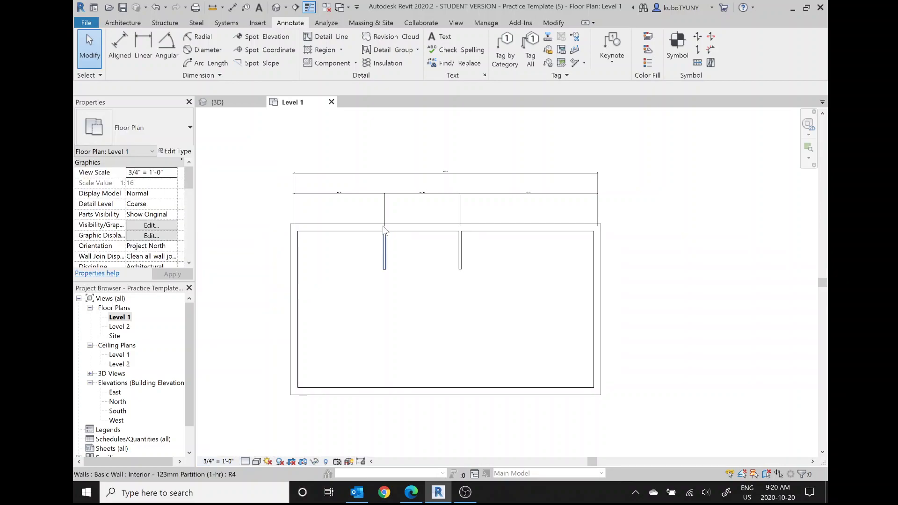
left_click(219, 462)
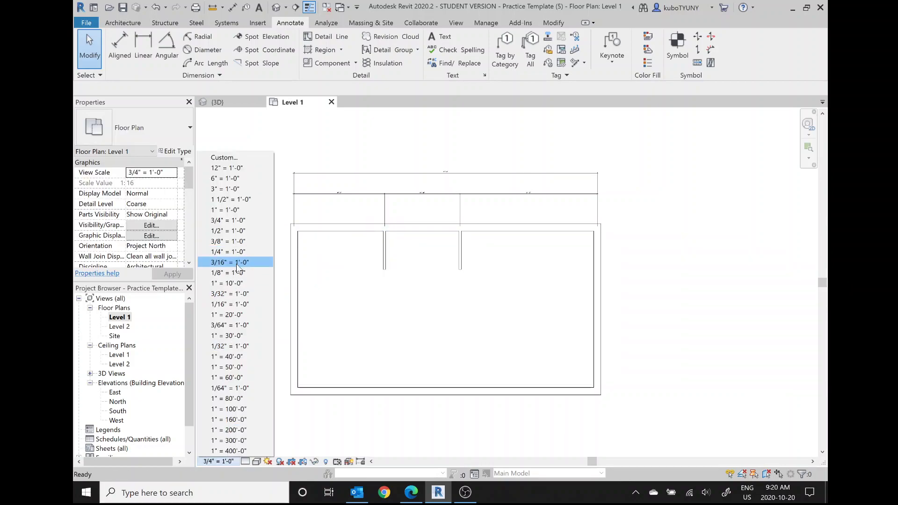
left_click(237, 262)
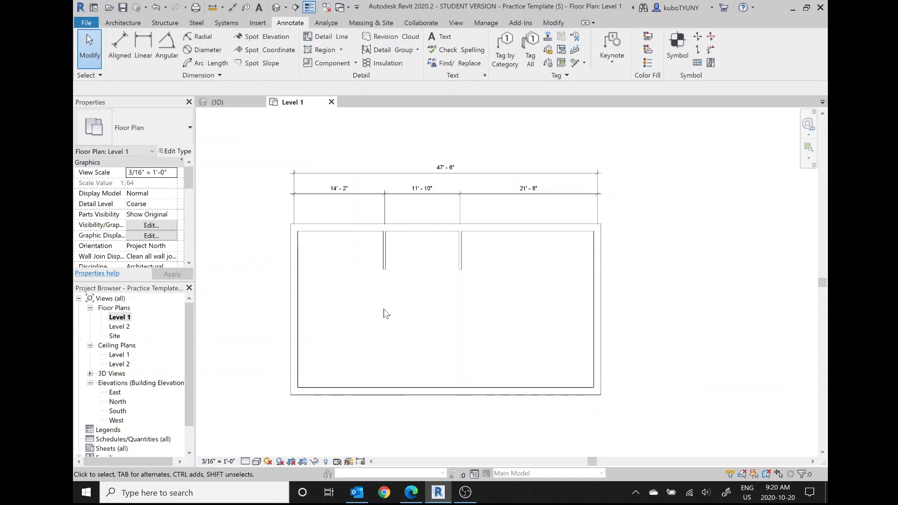
left_click(412, 492)
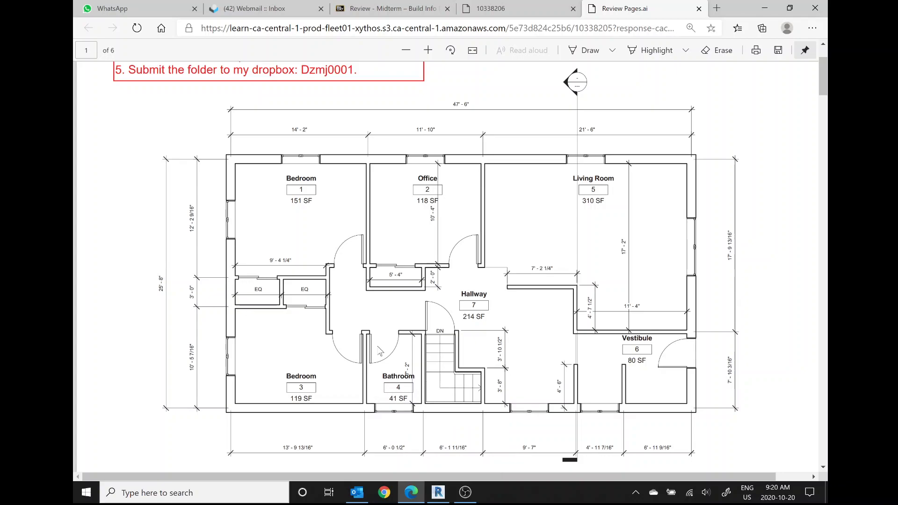
Step: Scroll the worksheet PDF so the whole Ground Floor Plan is visible
scroll(378, 350, "down", 2)
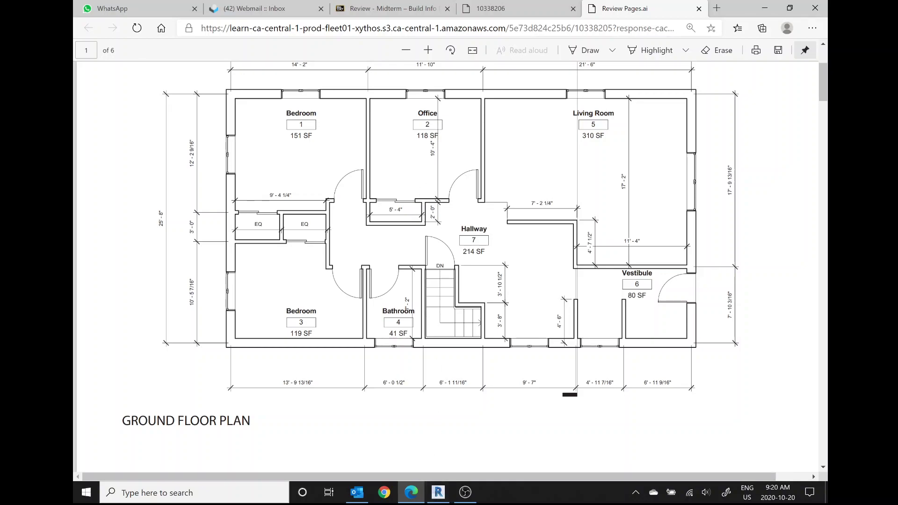
Step: Draw a horizontal partition and position it 10'-4" below the top wall
left_click(436, 494)
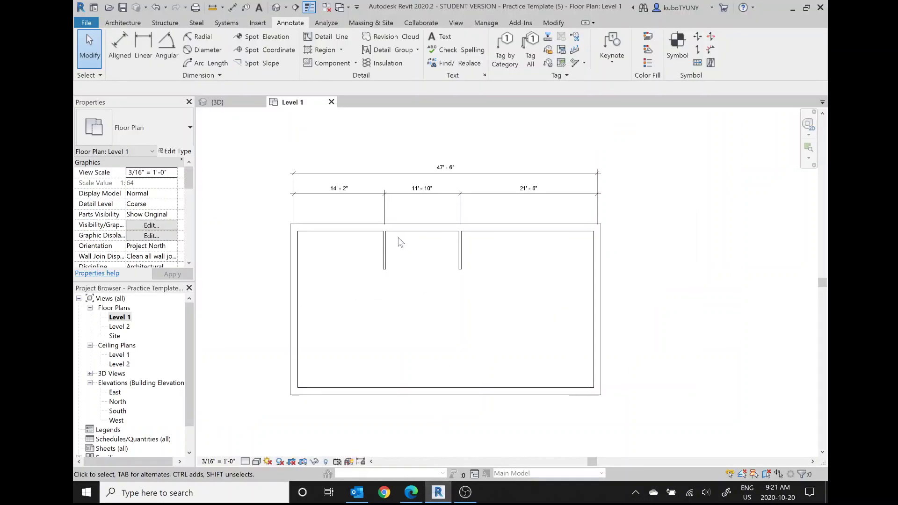
left_click(123, 22)
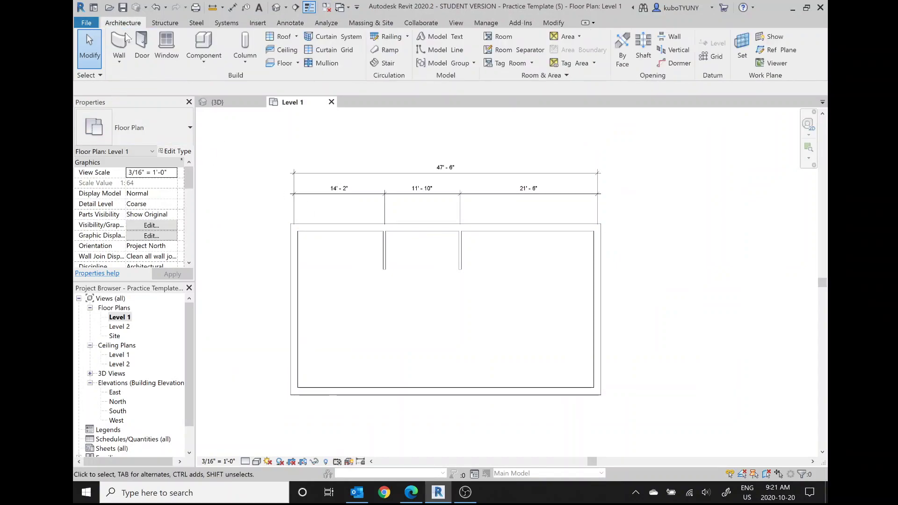
left_click(120, 47)
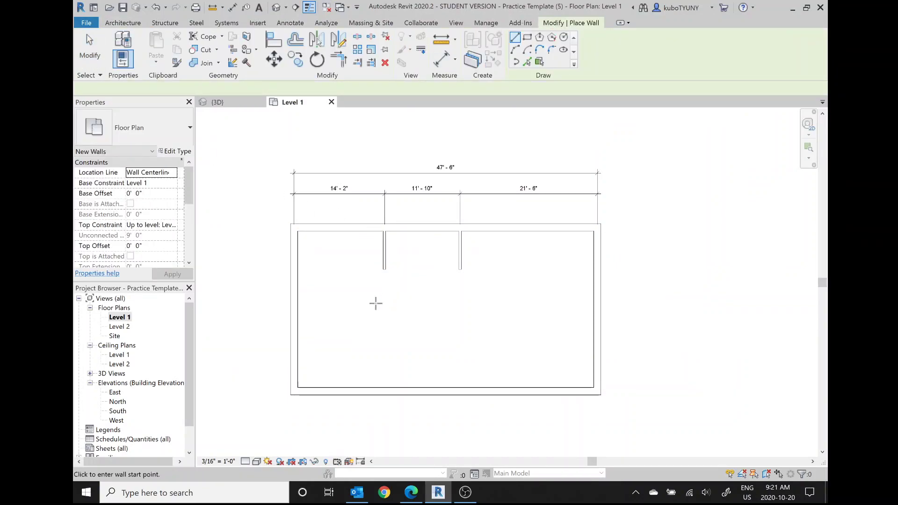
left_click(375, 303)
left_click(481, 303)
key("Escape")
key("Escape")
left_click(448, 303)
left_click(524, 281)
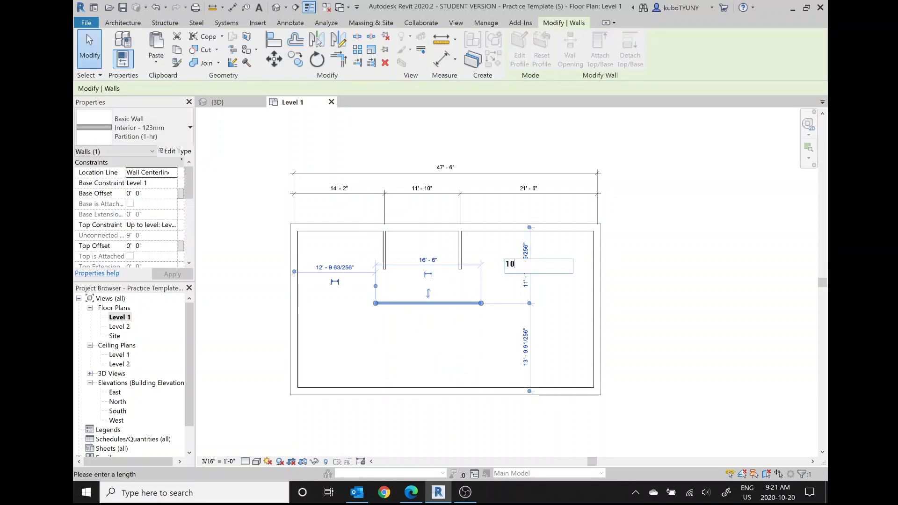
type("10'4")
key("Return")
left_click(478, 276)
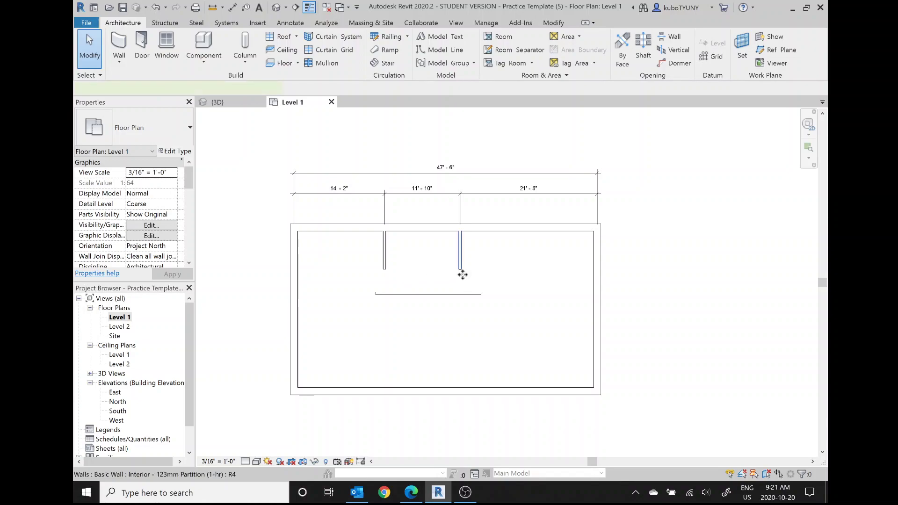
Step: Extend both short partitions down to meet the new horizontal wall
left_click(465, 279)
left_click_drag(459, 270, 460, 293)
left_click(385, 264)
left_click_drag(385, 270, 385, 293)
left_click(402, 409)
key("alt+Tab")
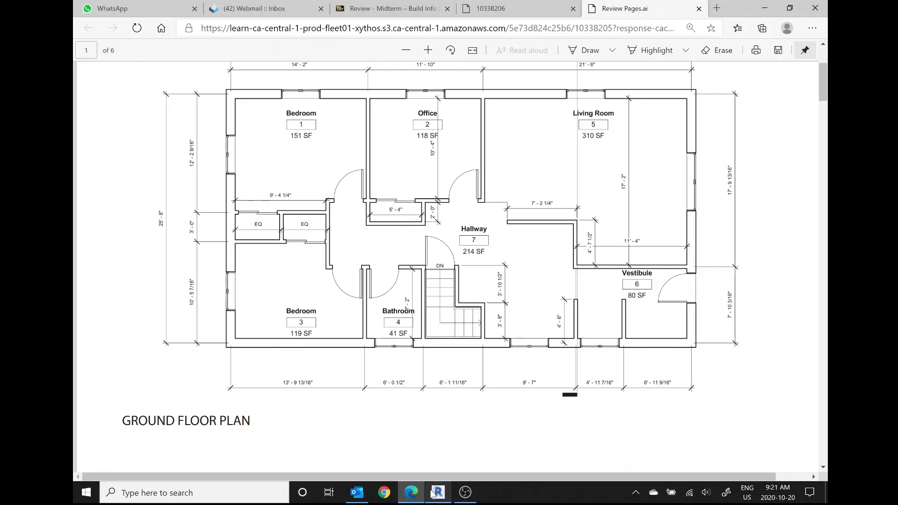
Step: Draw a short partition below the office, set 2' from the office wall
key("alt+Tab")
left_click(119, 47)
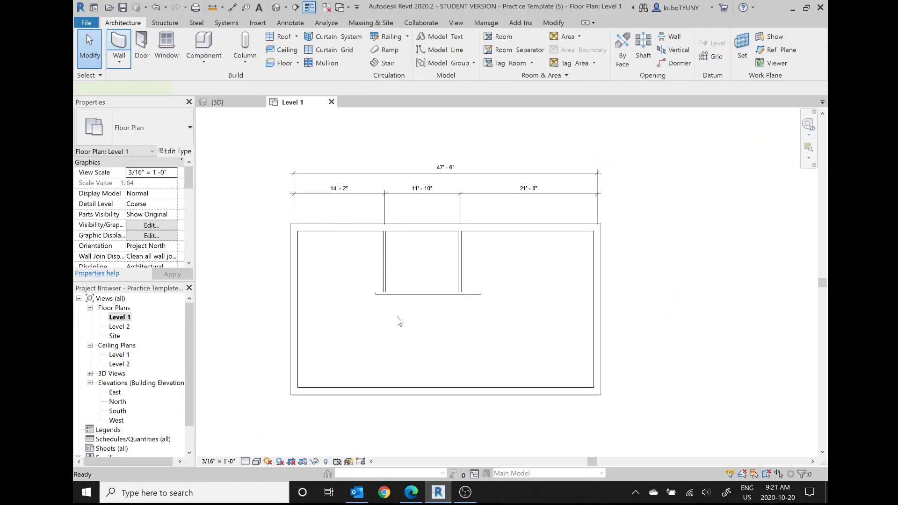
left_click(384, 312)
left_click(438, 312)
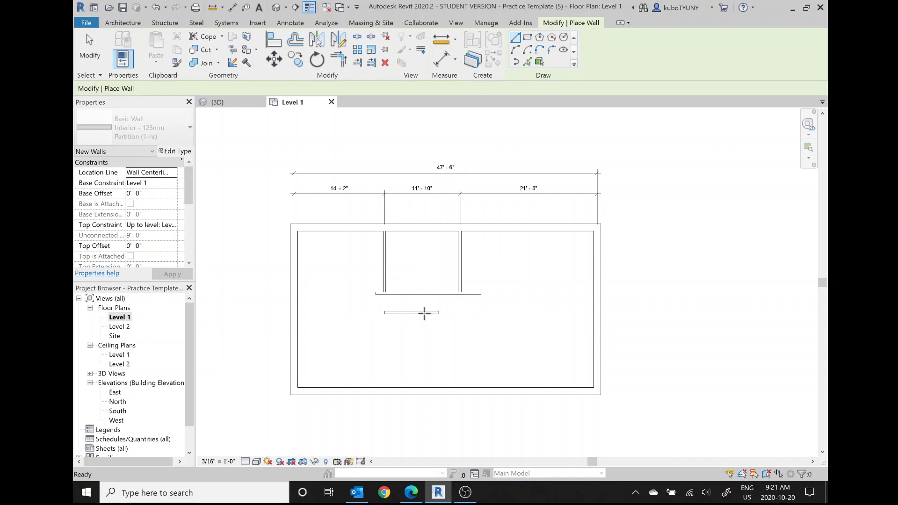
key("Escape")
key("Escape")
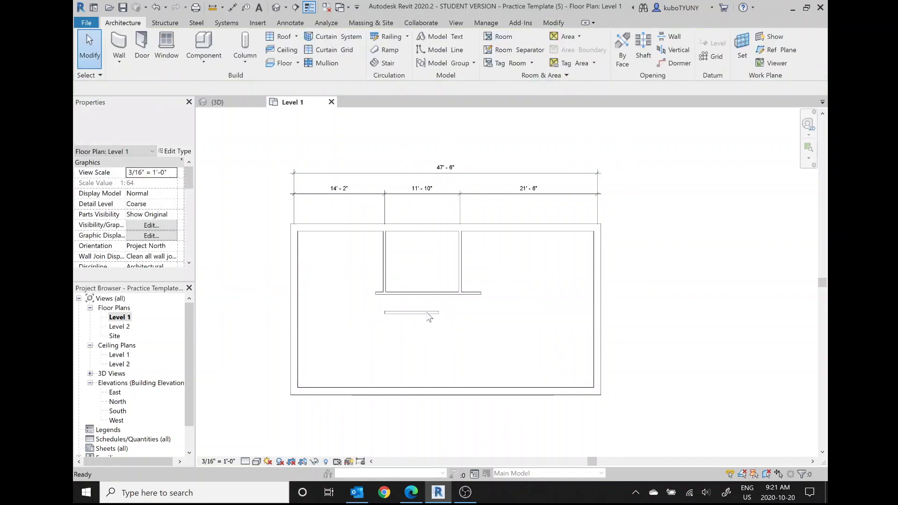
left_click(427, 312)
left_click(482, 301)
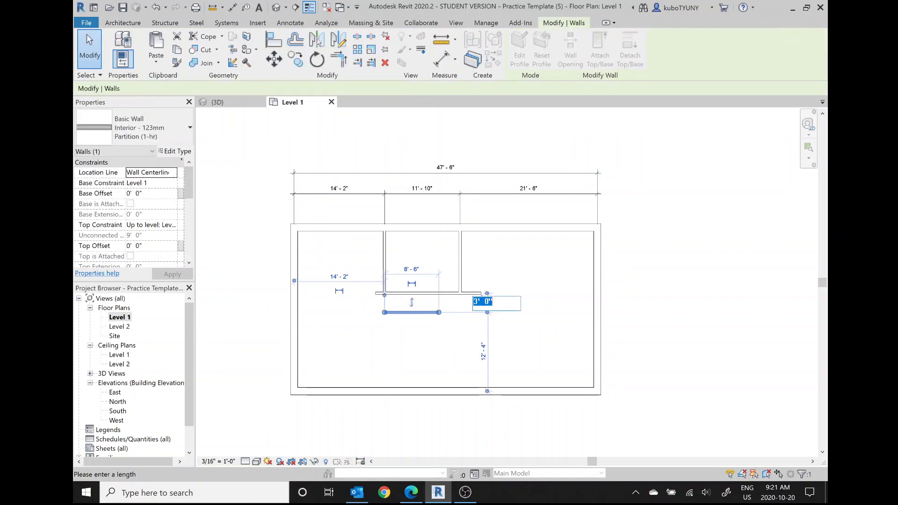
key("Return")
key("Escape")
scroll(380, 267, "up", 5)
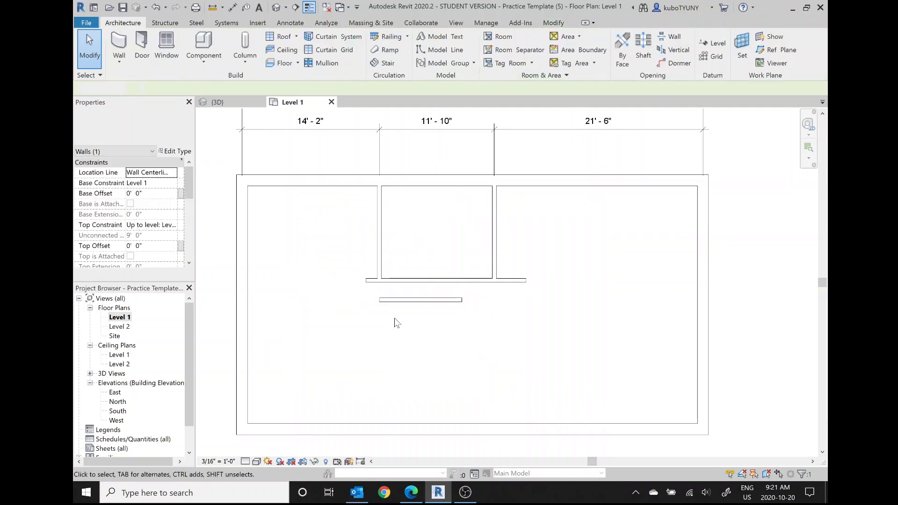
Step: Extend the left partition down to the short wall and trim the office wall's left end
left_click(374, 264)
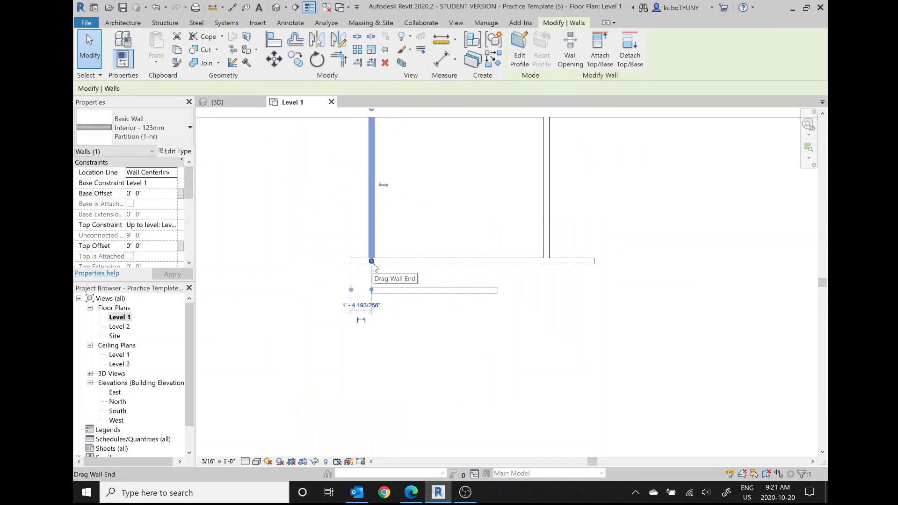
left_click_drag(372, 262, 372, 290)
left_click(410, 309)
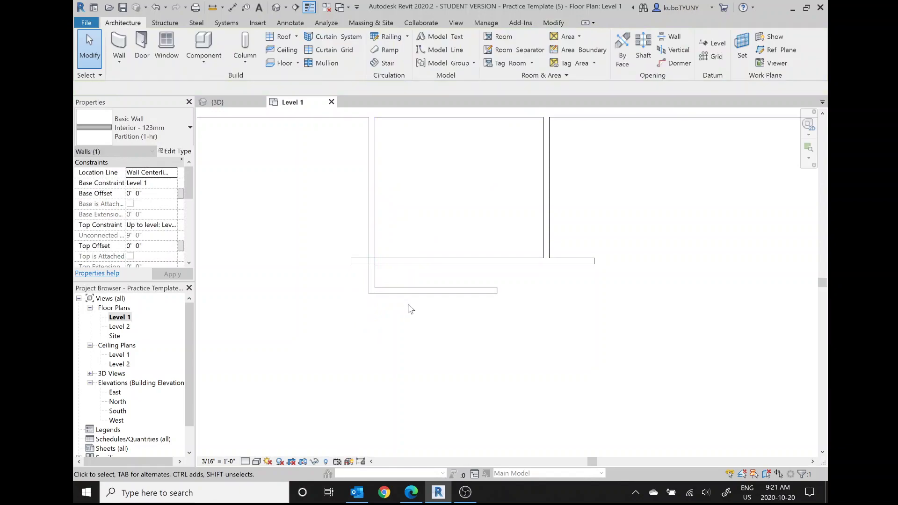
left_click(360, 264)
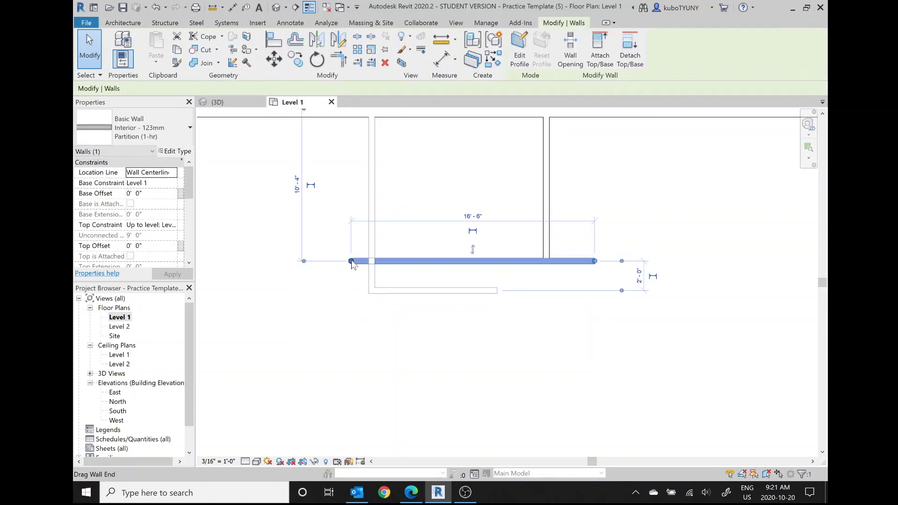
left_click_drag(376, 260, 375, 261)
left_click(411, 275)
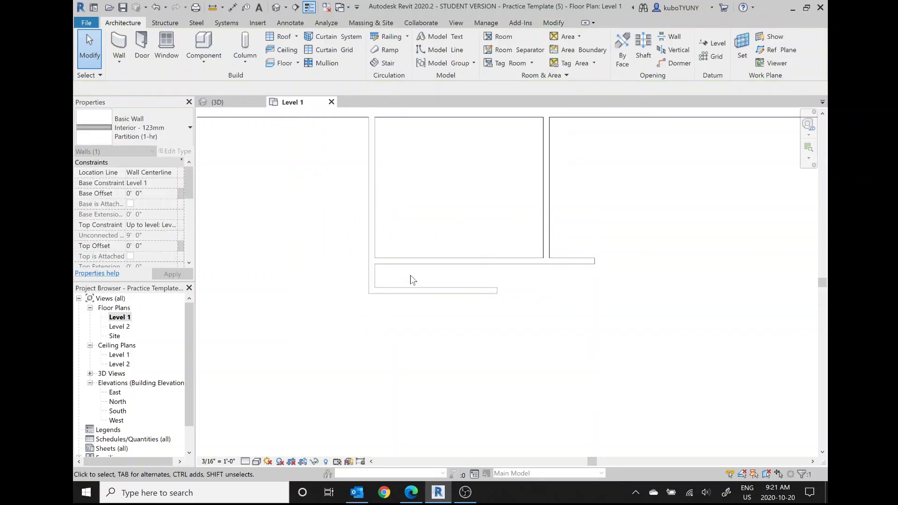